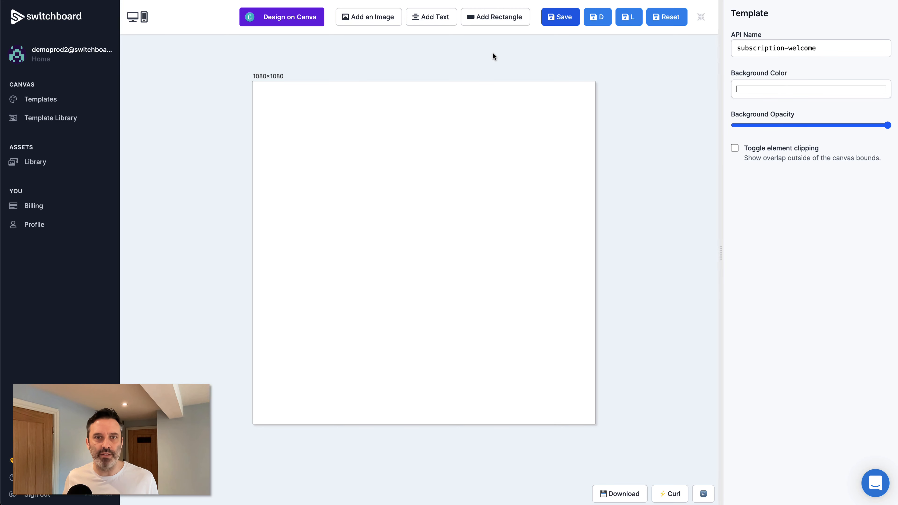
Step: Add the Unsplash starry-night sailboat photo and pin it to all canvas edges
click(373, 23)
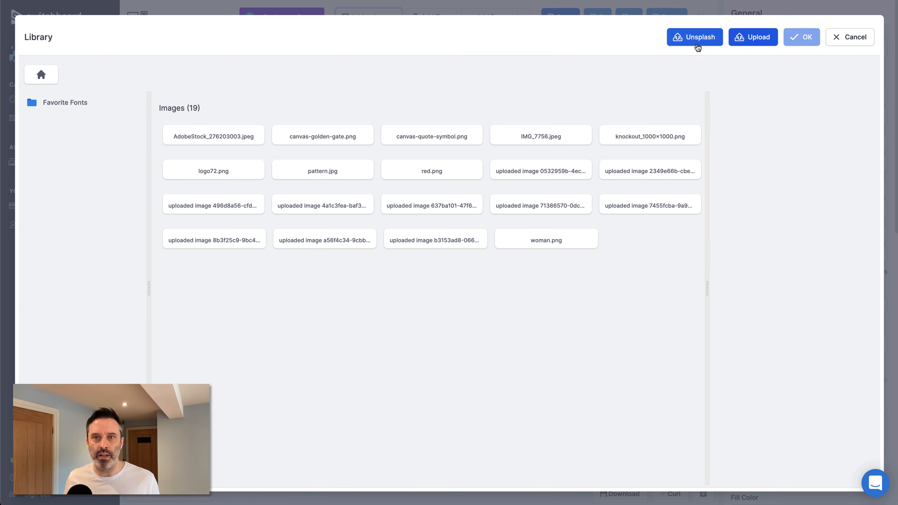
click(696, 39)
scroll(290, 260, down, 3)
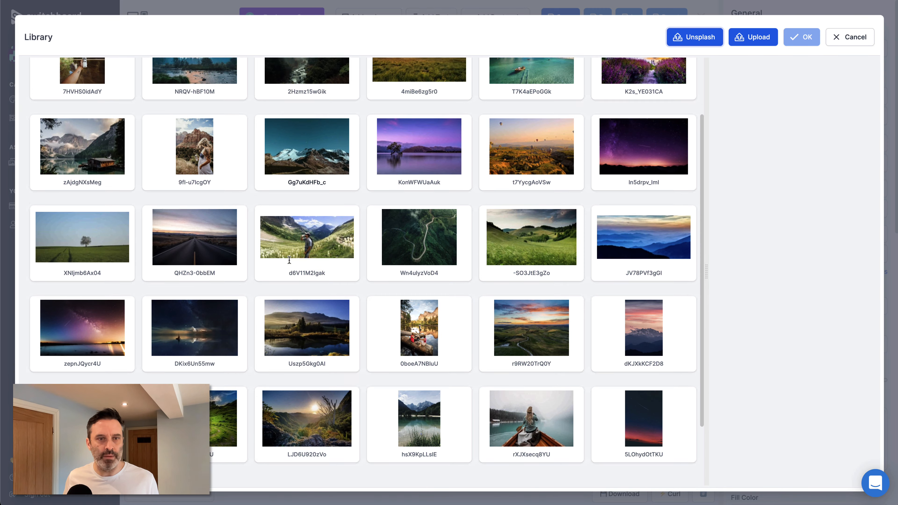
scroll(289, 260, down, 2)
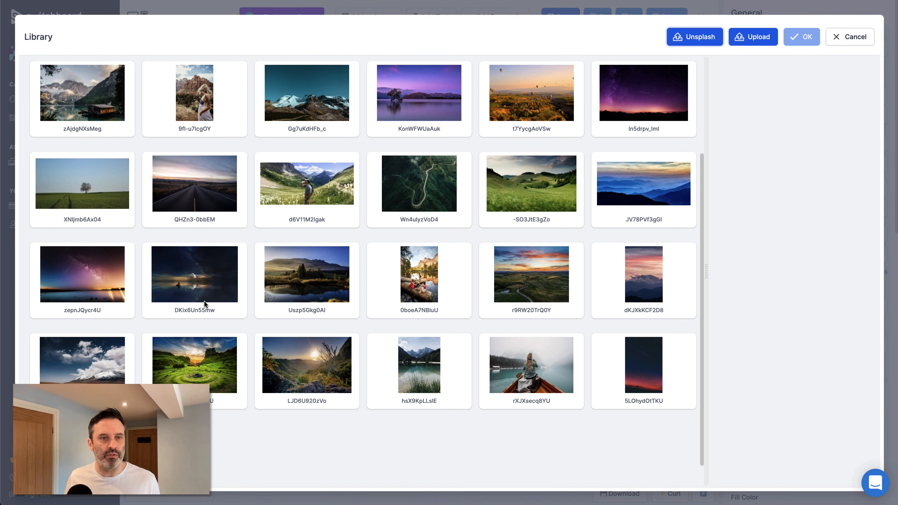
click(204, 300)
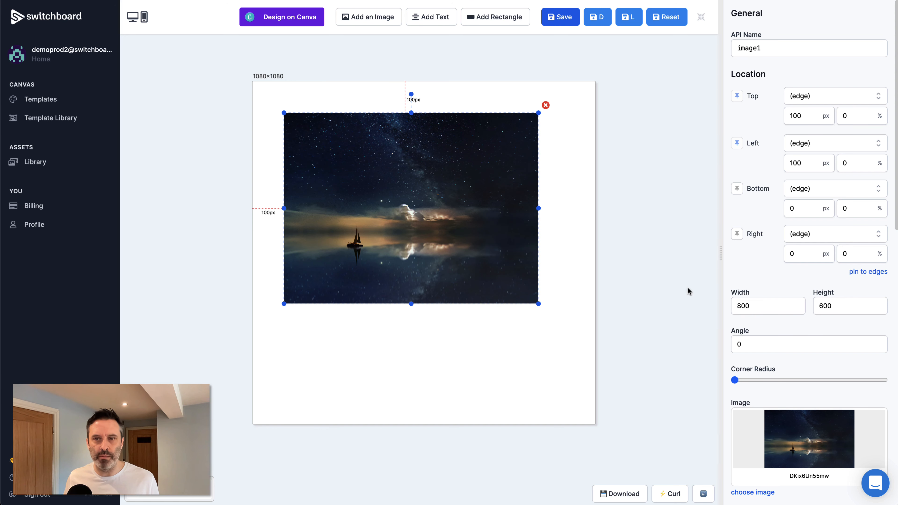
click(874, 273)
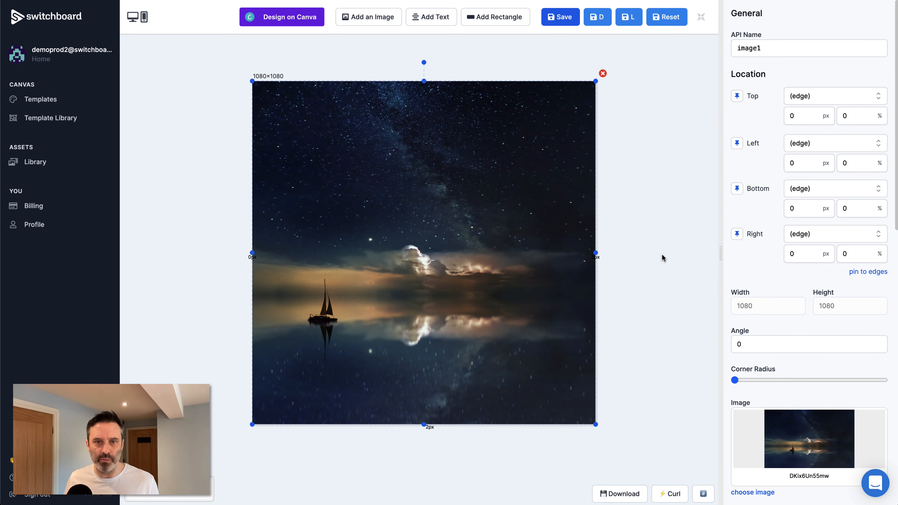
Step: Rename the image element's API name to backdrop
double_click(782, 47)
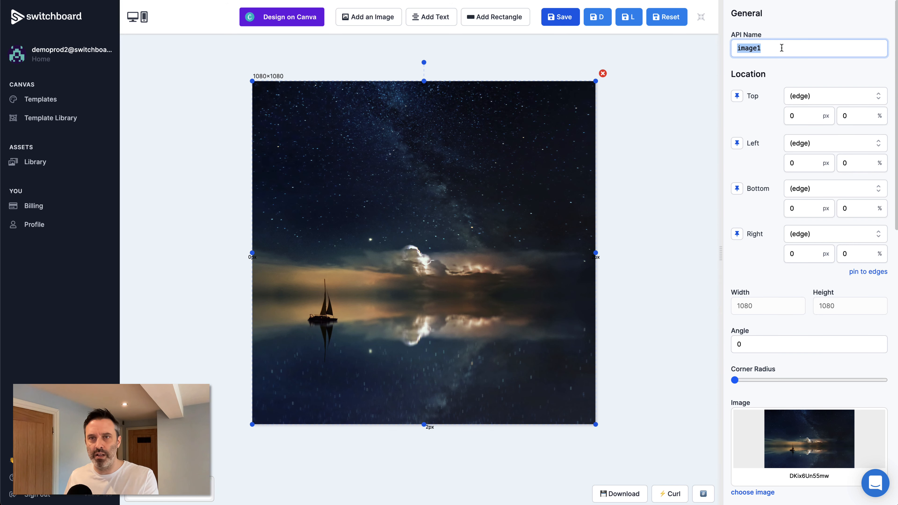
text(backdrop)
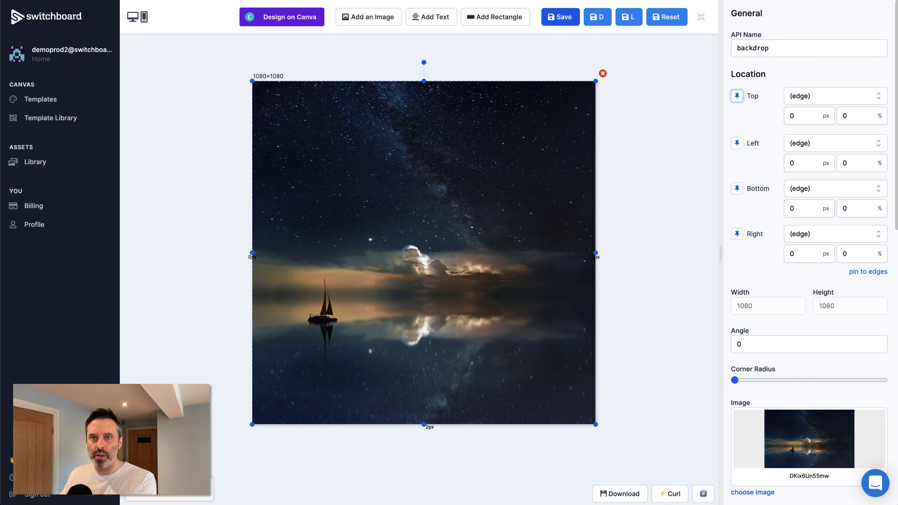
click(650, 139)
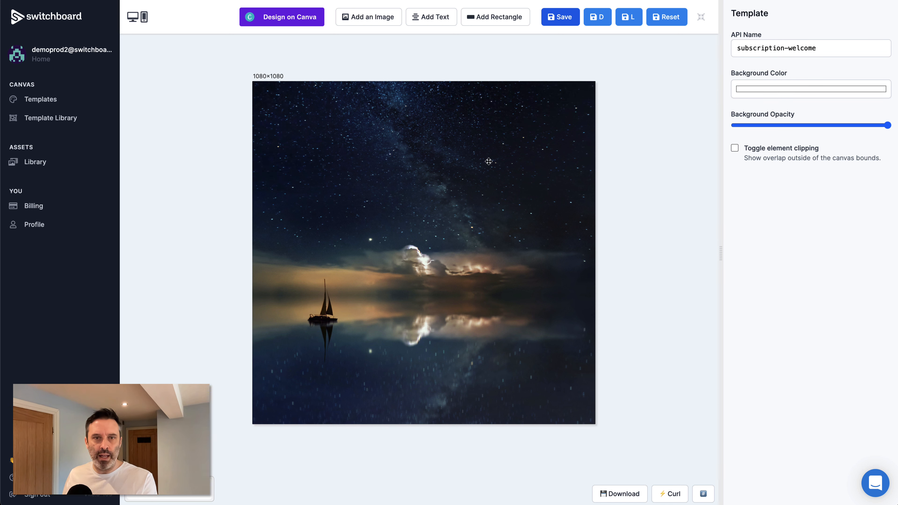
Step: Add a white text element reading 'Hi' followed by a sample first name
click(435, 18)
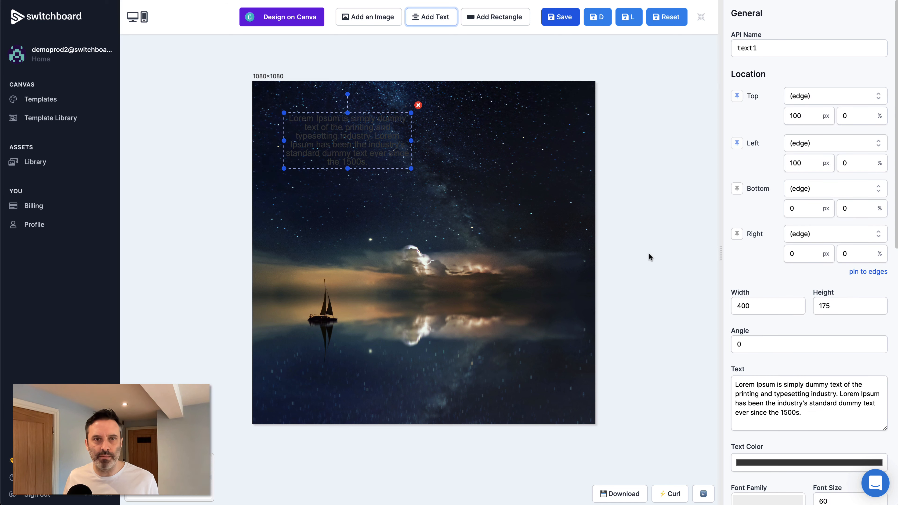
click(775, 463)
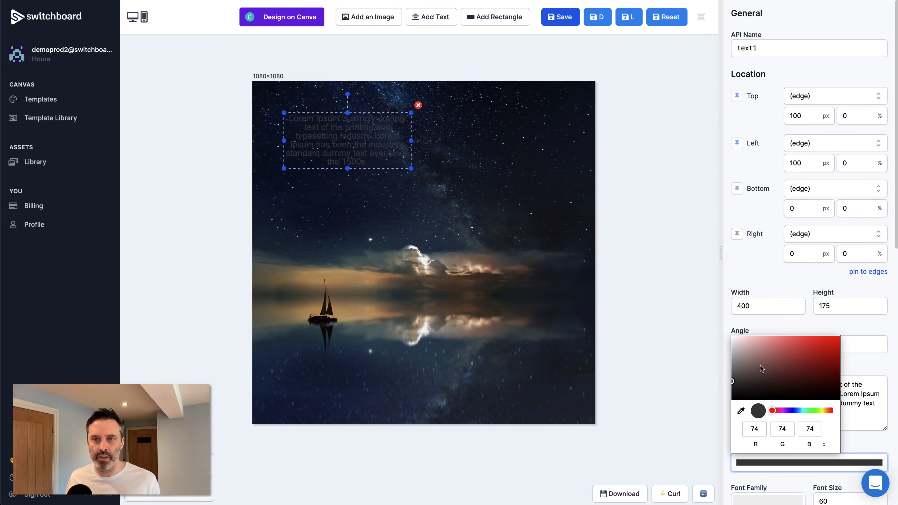
drag(760, 366, 698, 323)
click(737, 270)
scroll(760, 354, down, 1)
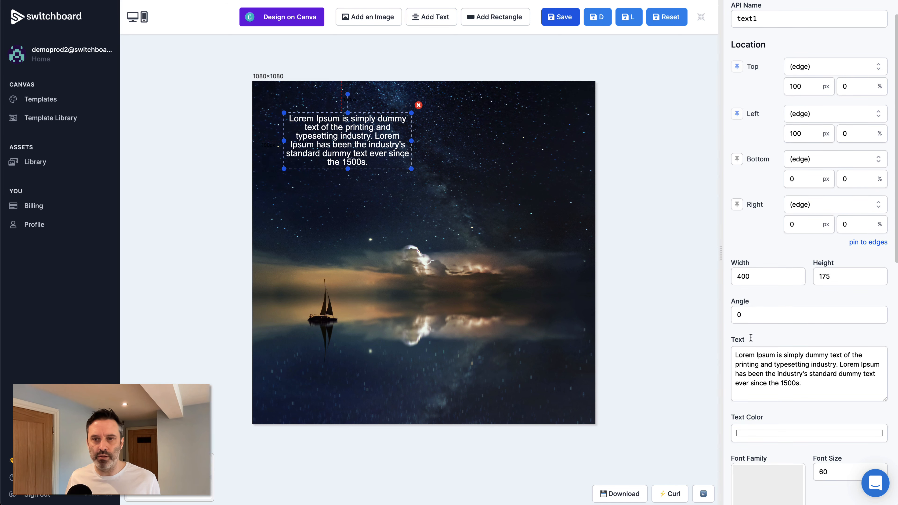
triple_click(790, 376)
text(Hi )
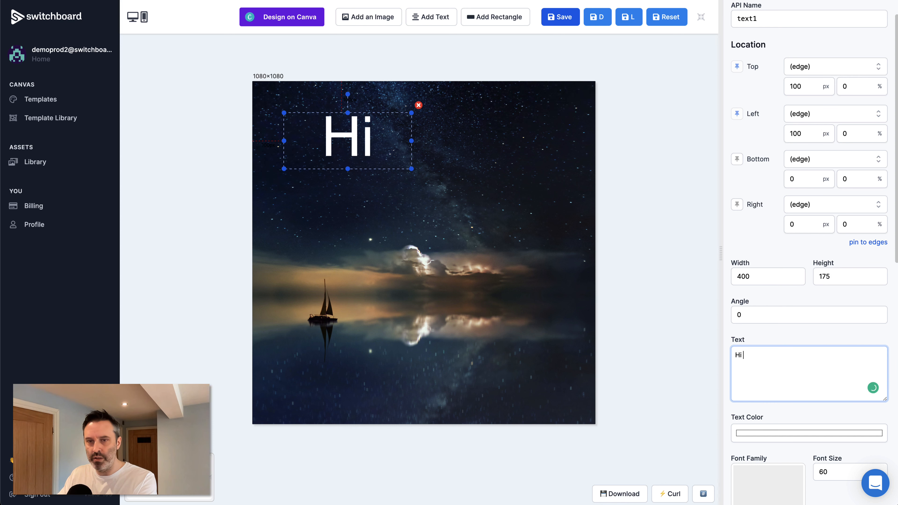
text(Fred!)
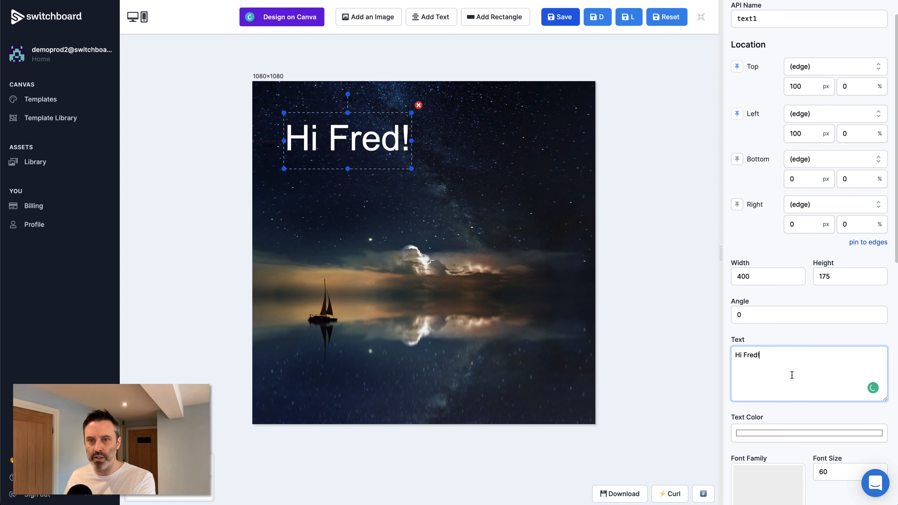
Step: Rename the text element's API name to greeting
scroll(801, 294, up, 1)
double_click(776, 52)
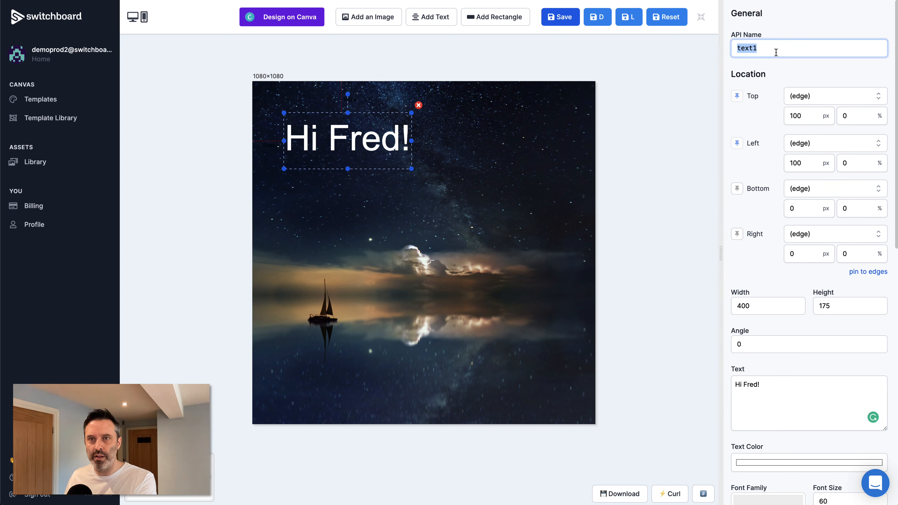
text(greeting)
key(Tab)
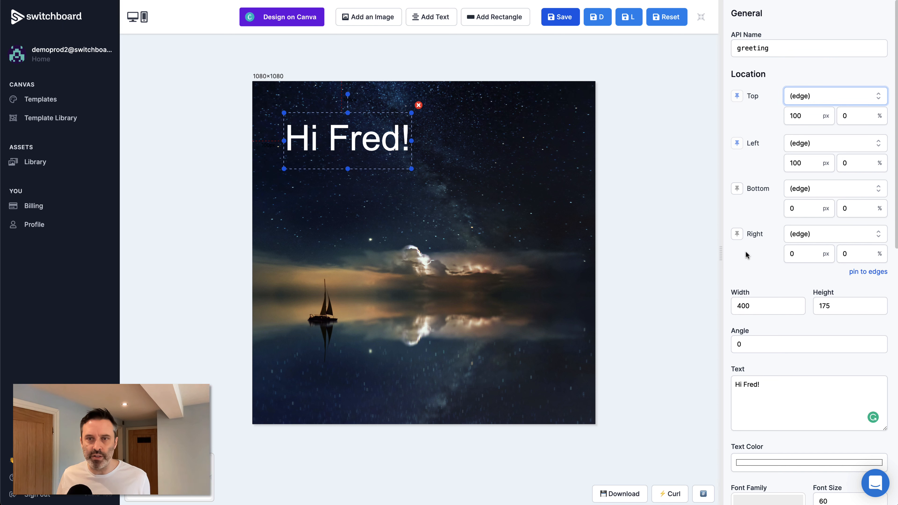
scroll(746, 255, down, 3)
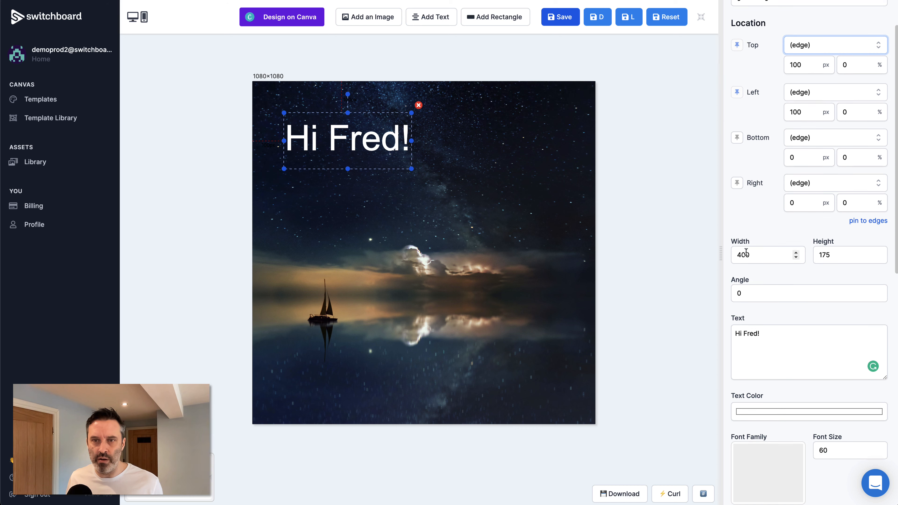
scroll(746, 254, up, 1)
scroll(753, 236, down, 3)
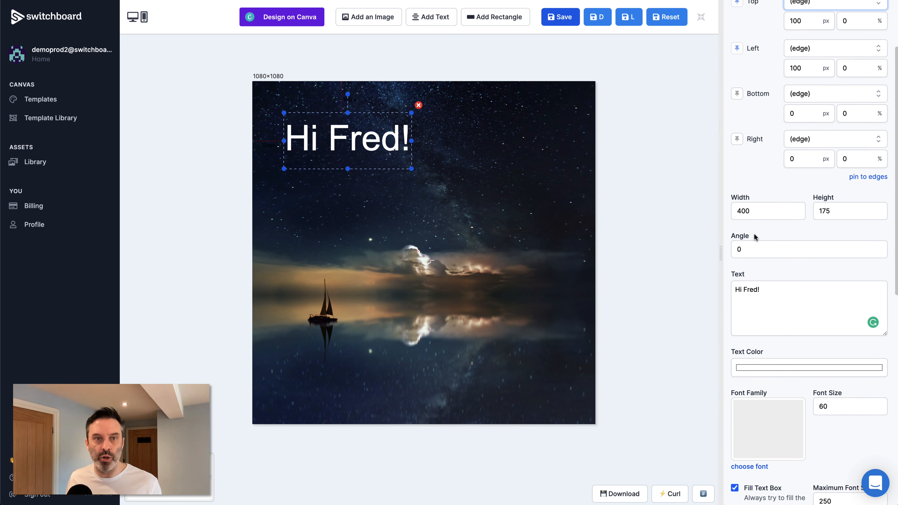
scroll(780, 200, up, 2)
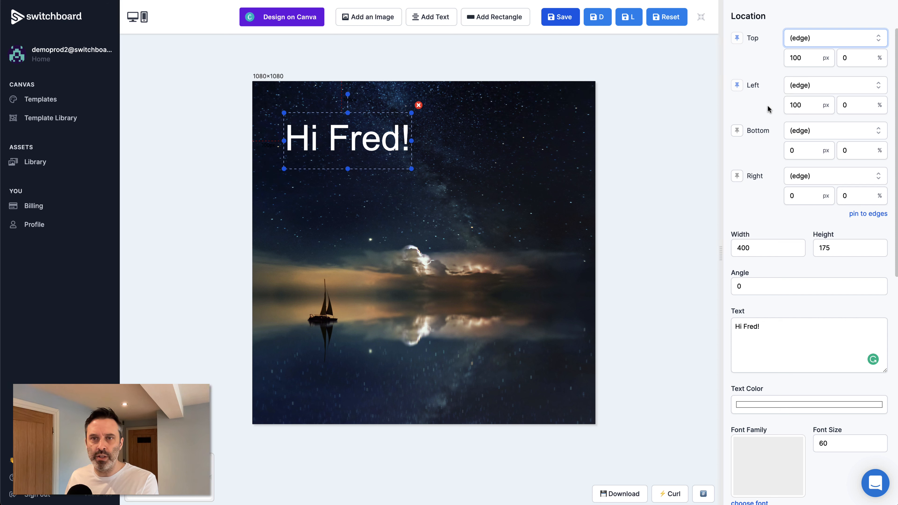
scroll(762, 112, up, 1)
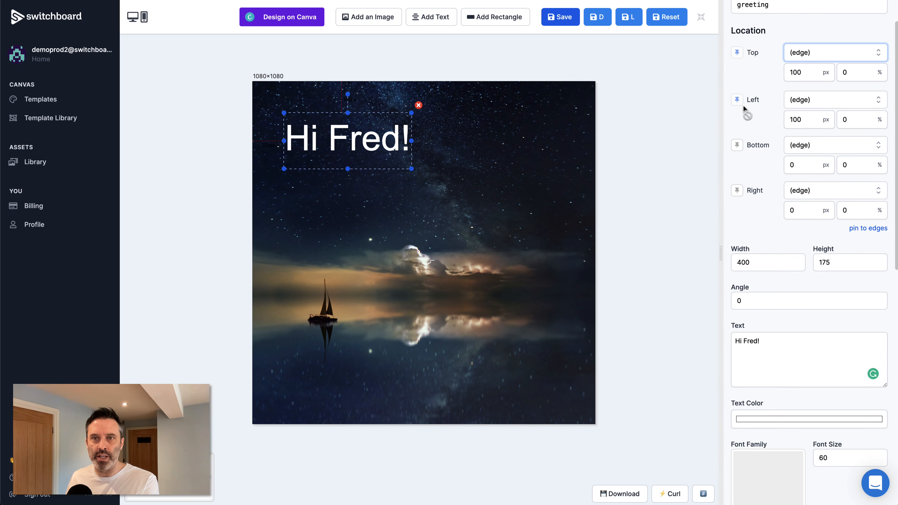
Step: Pin the greeting to the left and right edges, apply anexa-black.ttf, and nudge it lower
click(804, 117)
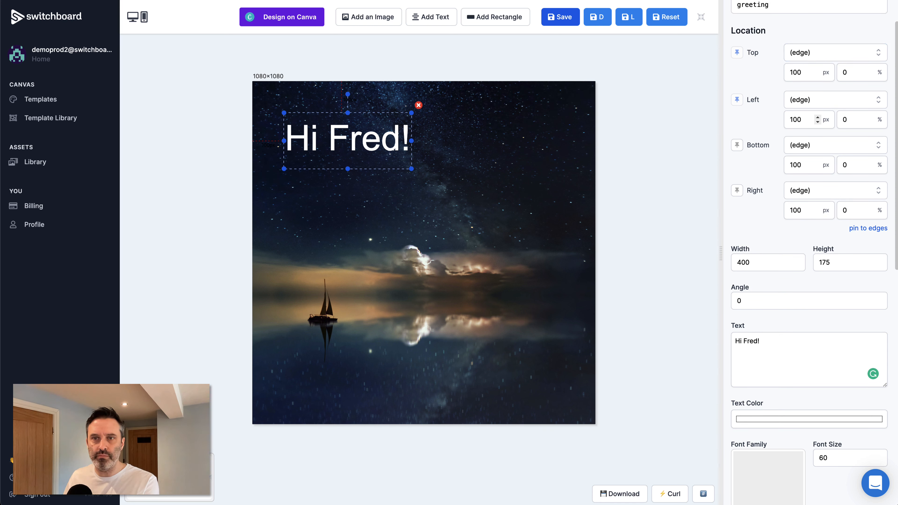
click(737, 192)
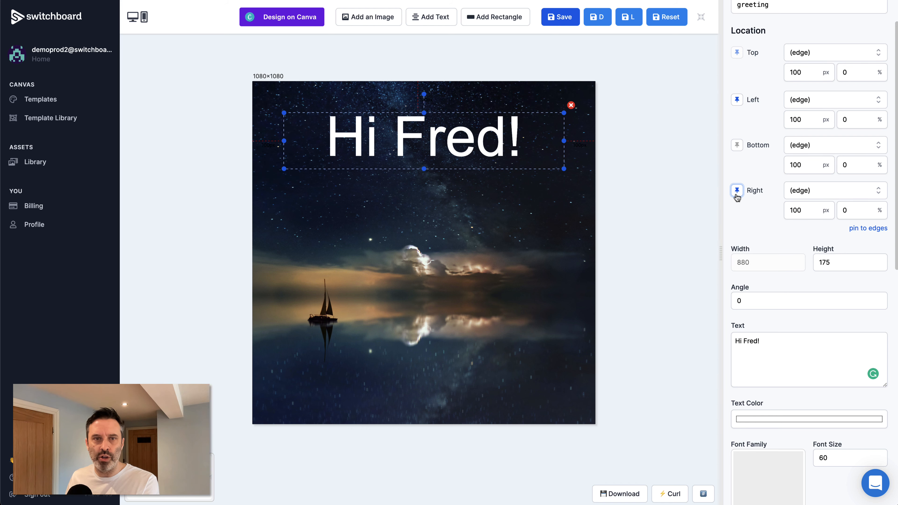
scroll(786, 292, down, 3)
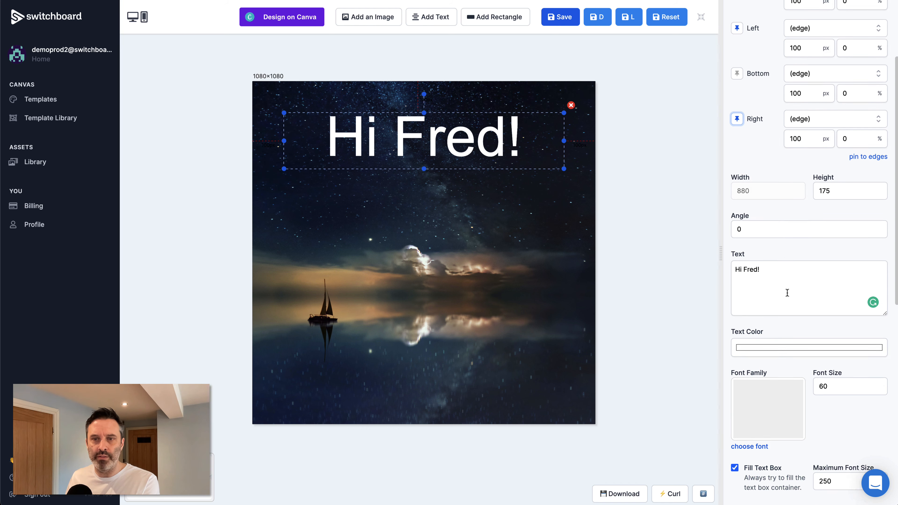
click(767, 383)
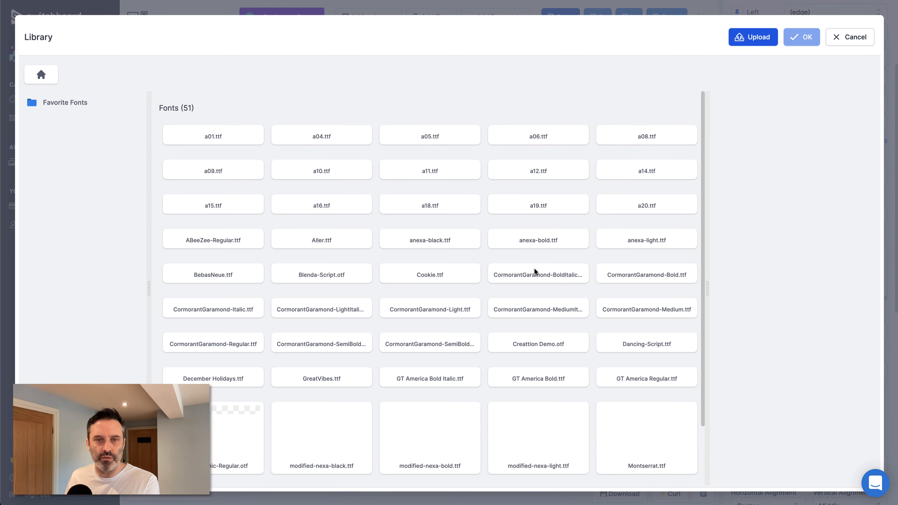
scroll(534, 268, down, 2)
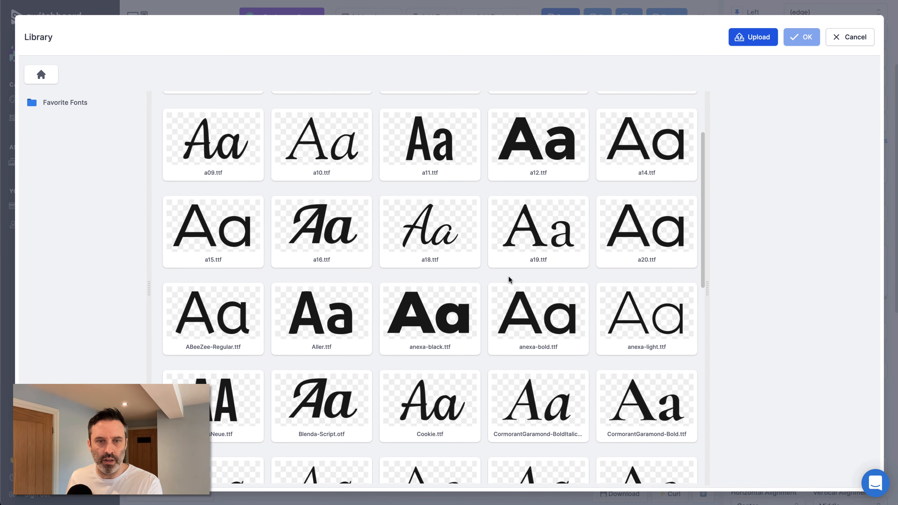
double_click(450, 311)
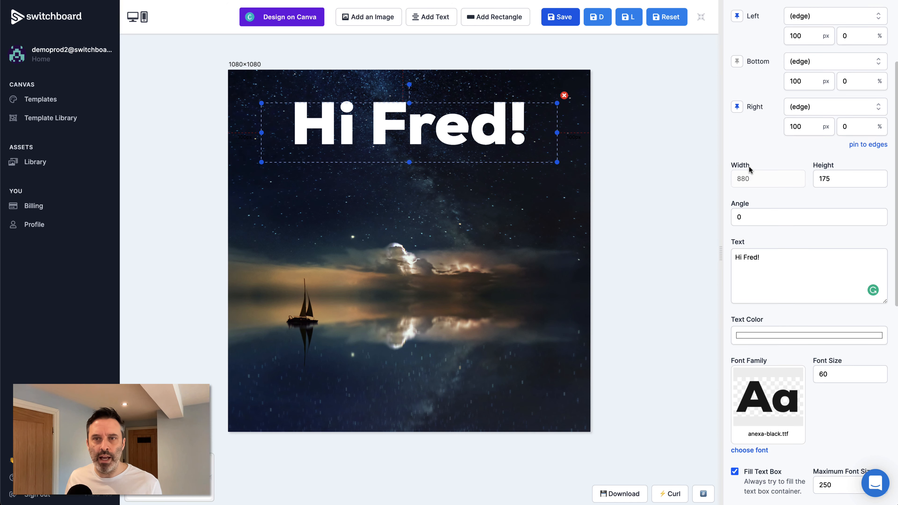
scroll(750, 169, up, 3)
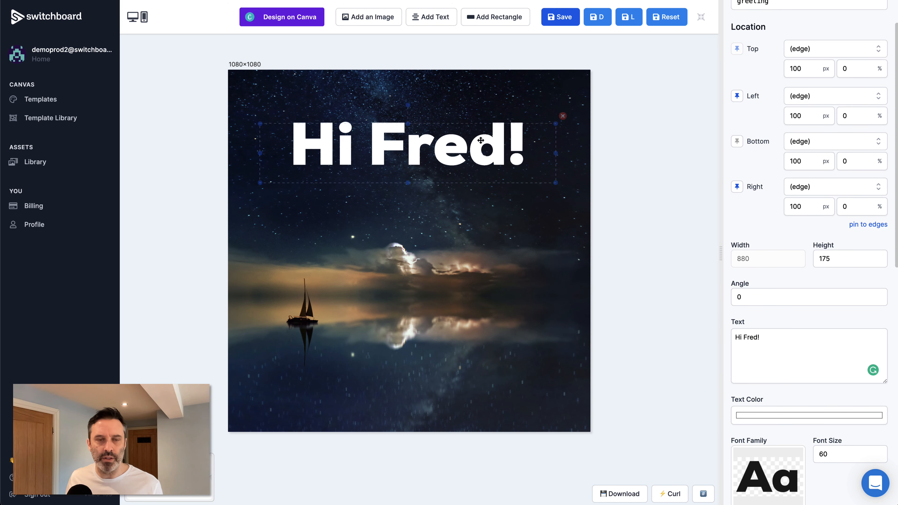
drag(480, 140, 482, 169)
Step: Duplicate the greeting as a one-line 'Thank you for subscribing!' below it, then duplicate that line
key(ctrl+shift+v)
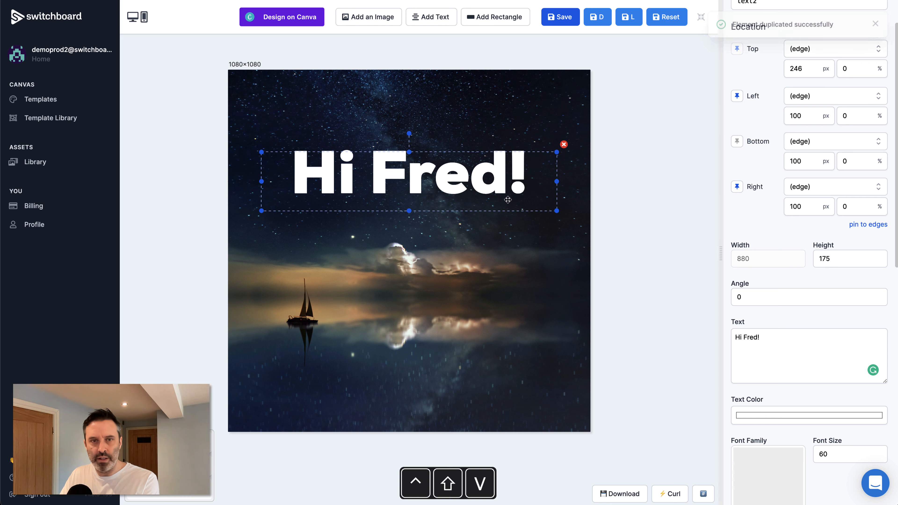
drag(500, 196, 497, 260)
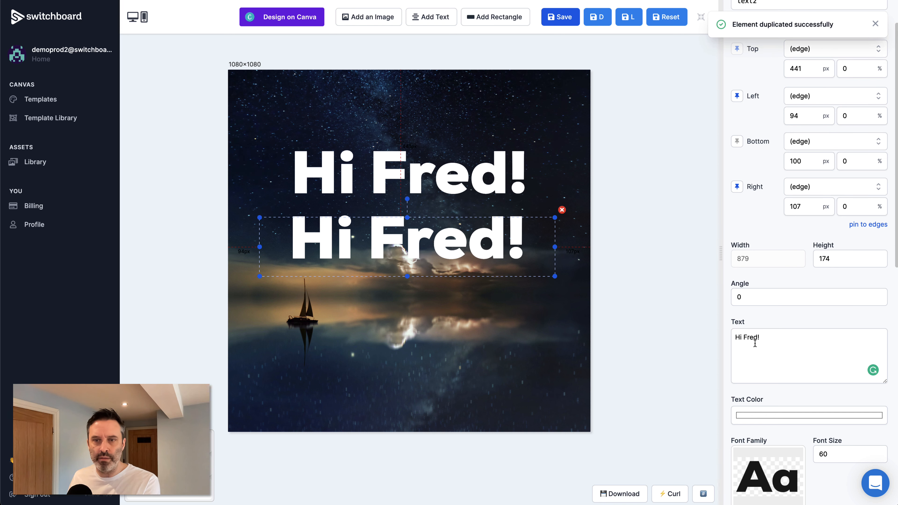
triple_click(755, 342)
text(Thank y)
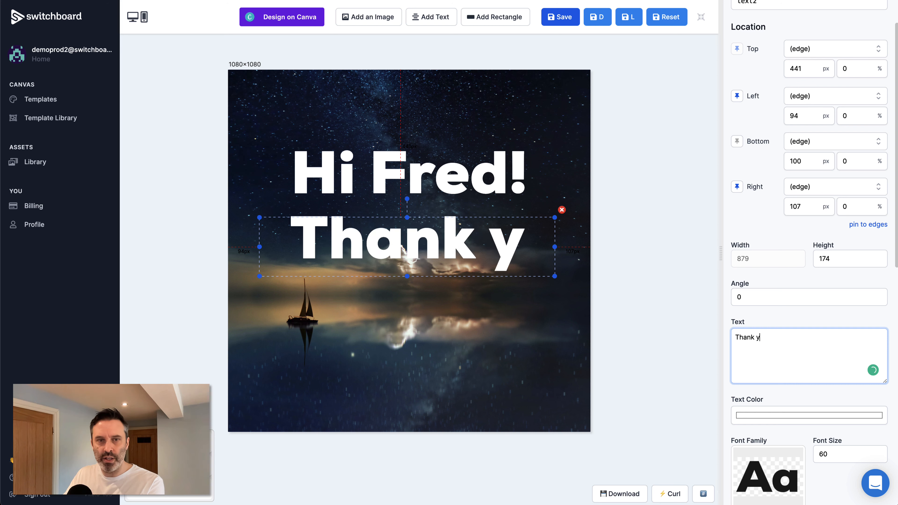
text(ou for subscr)
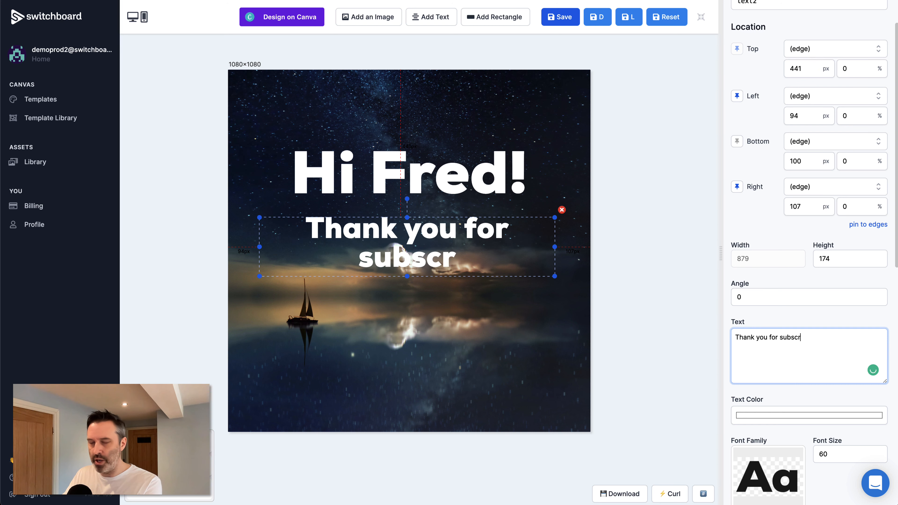
text(ibing!@)
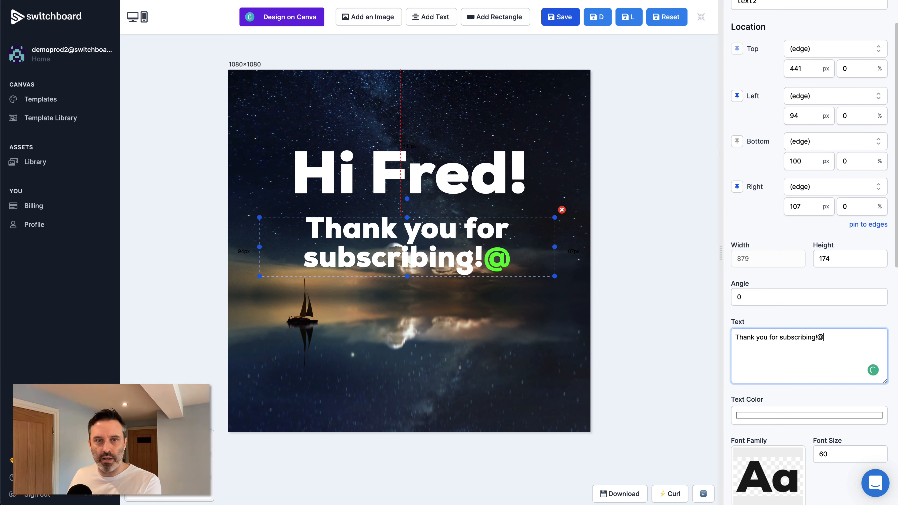
key(BackSpace)
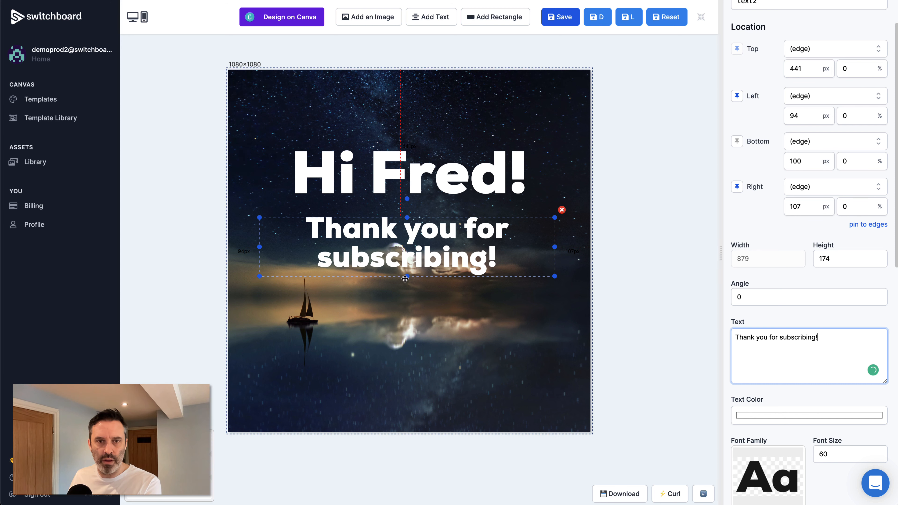
drag(407, 276, 480, 394)
key(ctrl+shift+v)
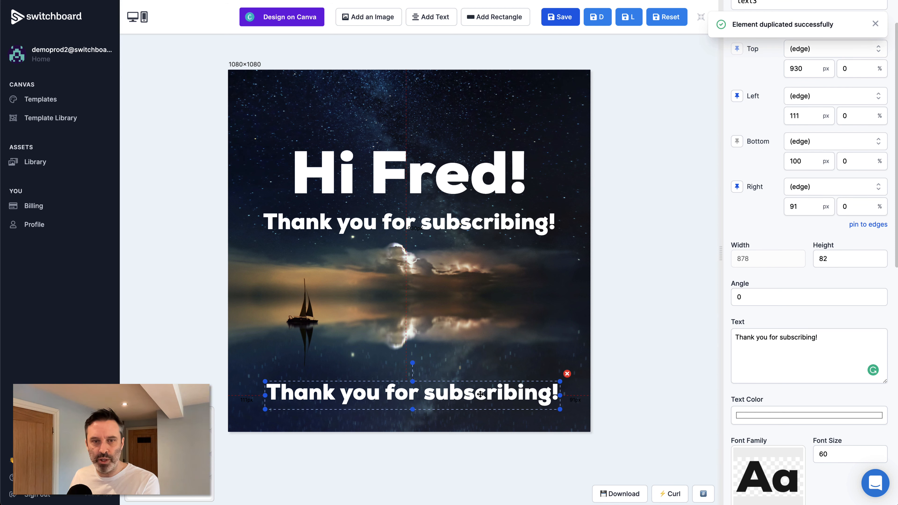
Step: Replace the copy's text with a sample e-mail address and set its highlight colour to white
click(790, 372)
key(ctrl+a)
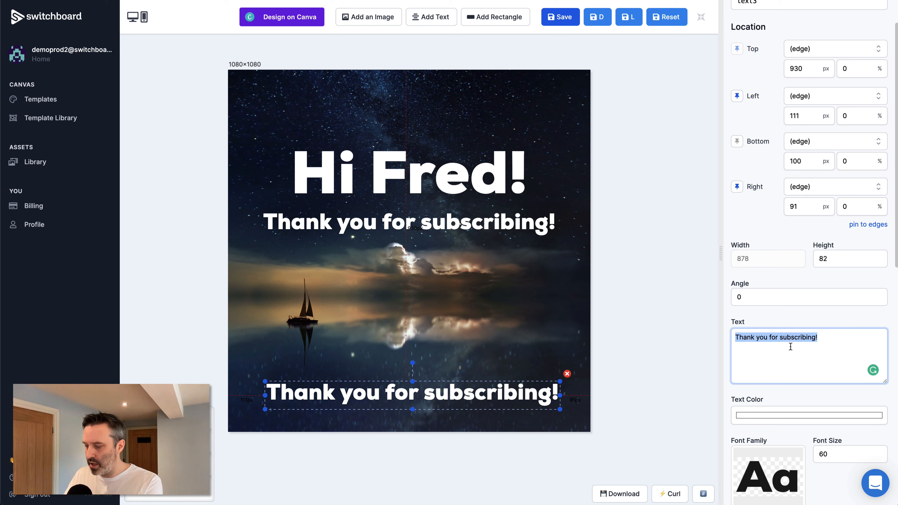
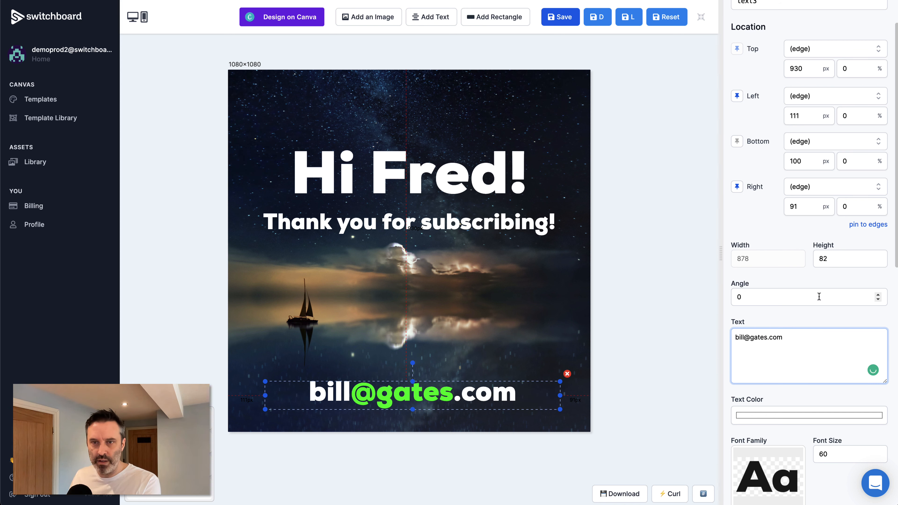
scroll(818, 295, down, 5)
scroll(818, 295, down, 9)
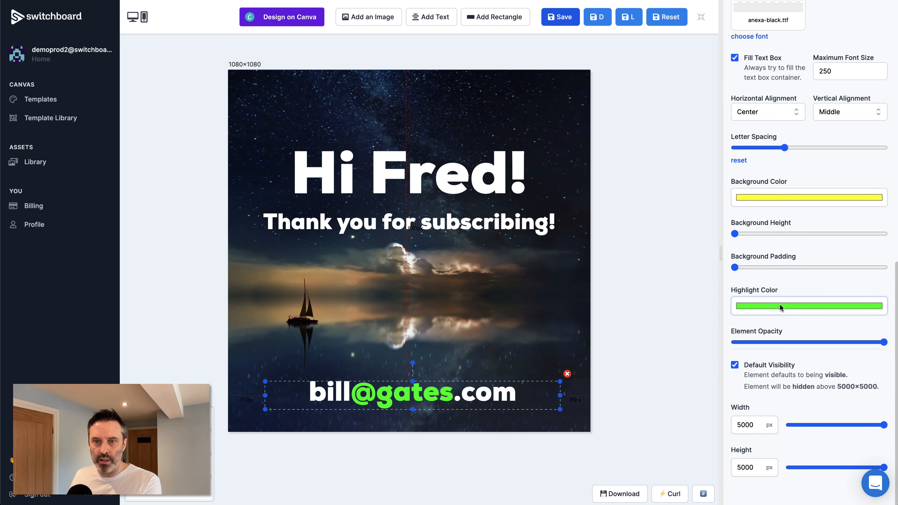
click(780, 304)
drag(764, 326, 704, 303)
click(803, 278)
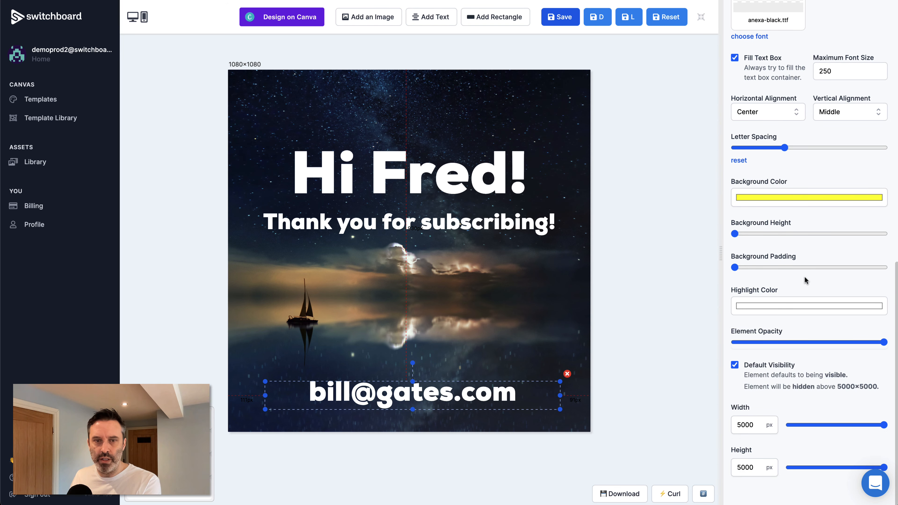
Step: Rename the copy's API name to email
scroll(794, 304, up, 15)
double_click(760, 48)
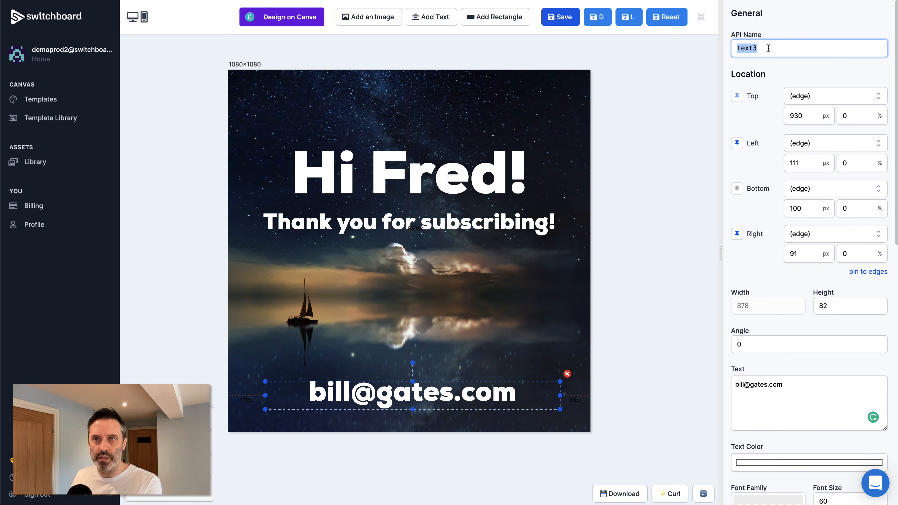
text(email)
key(Tab)
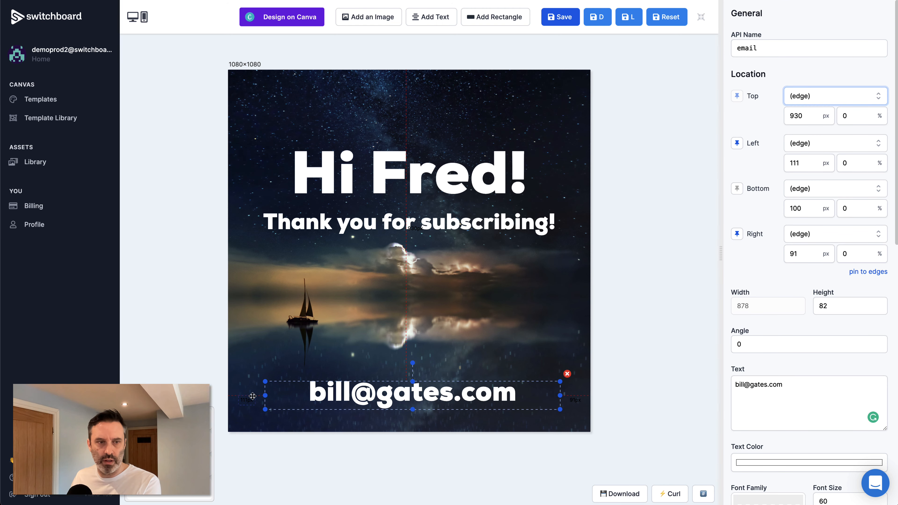
click(375, 224)
Step: Change the thank-you text element's API name from text2 to thankyou
double_click(762, 48)
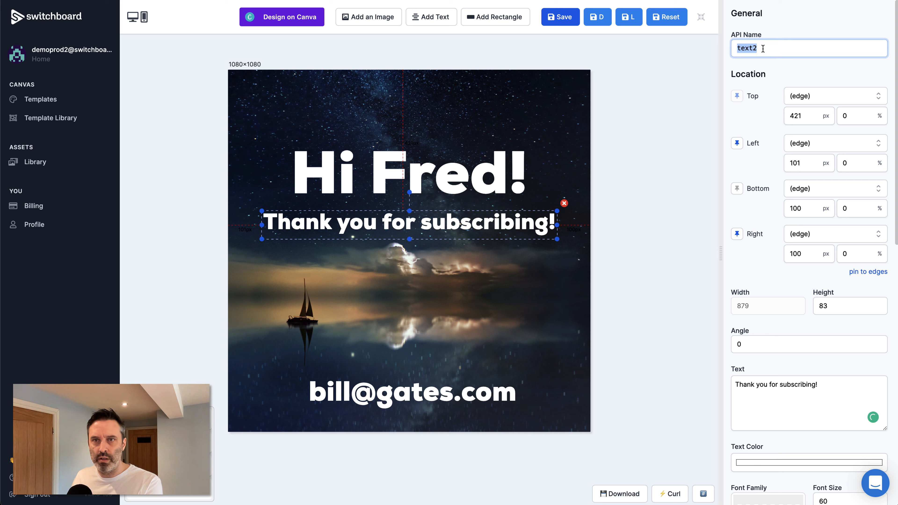
key(BackSpace)
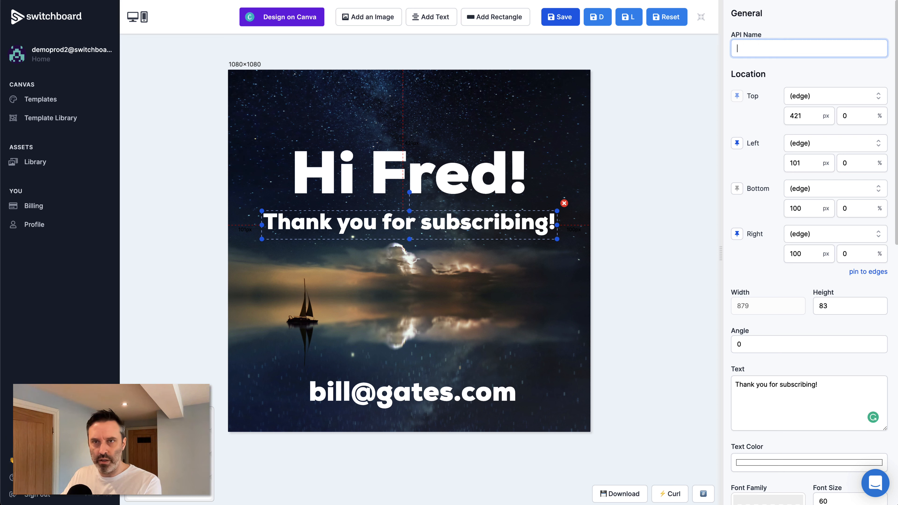
text(thank)
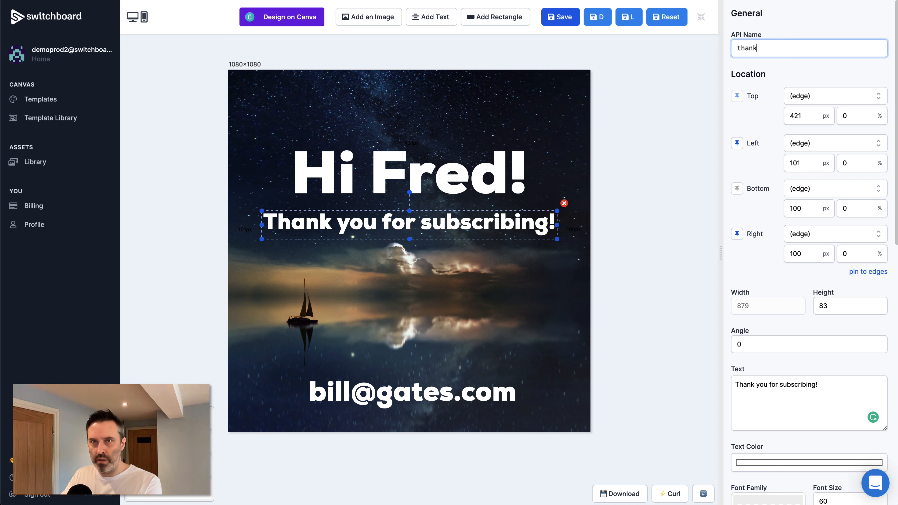
text(you)
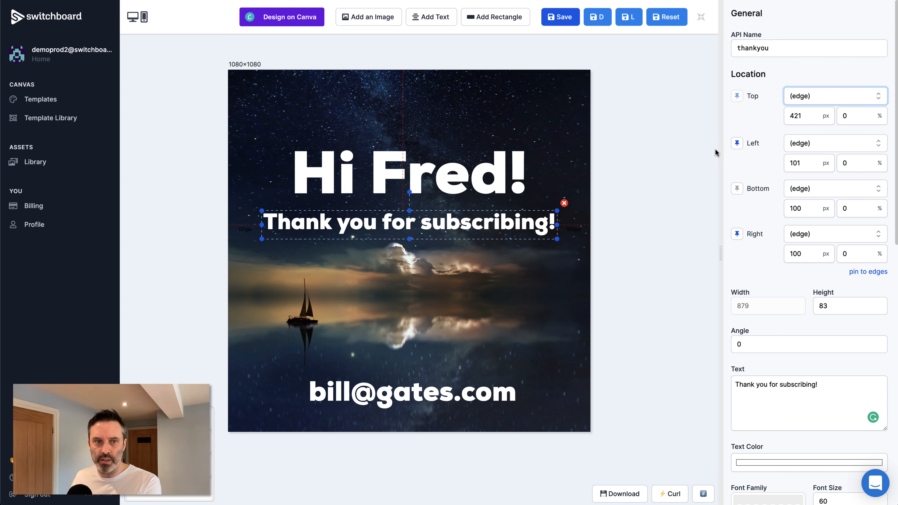
click(617, 331)
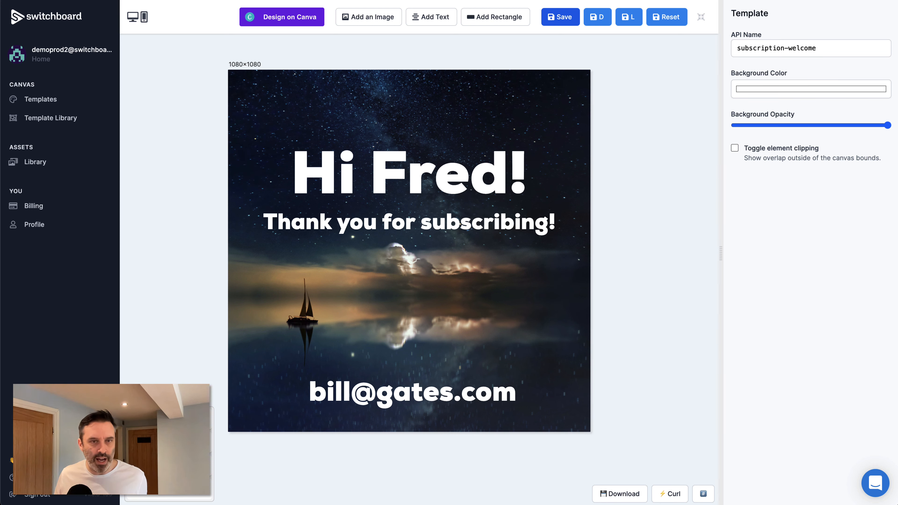
Step: Check the greeting element's name and save the template
click(381, 185)
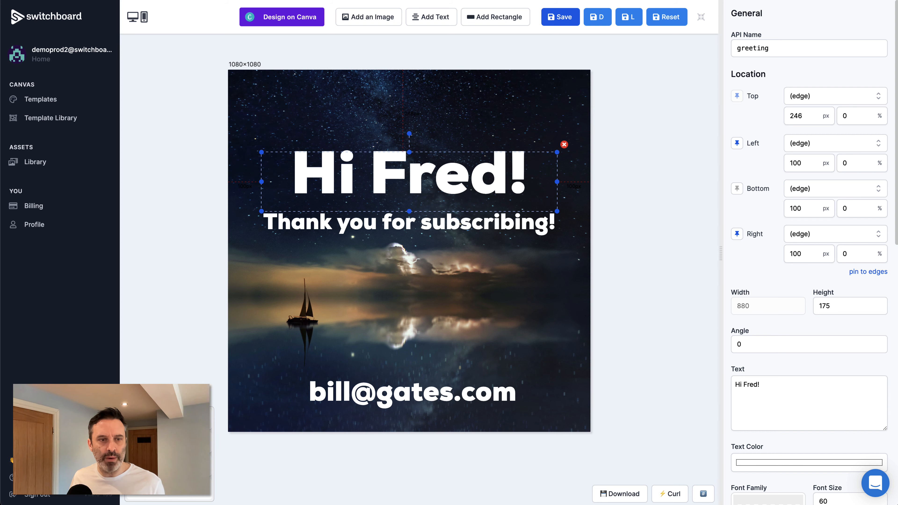
click(564, 14)
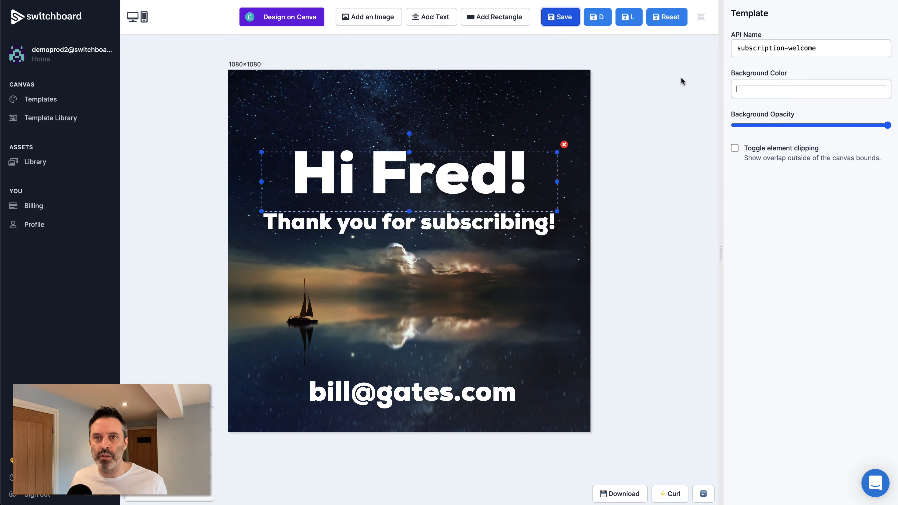
click(681, 80)
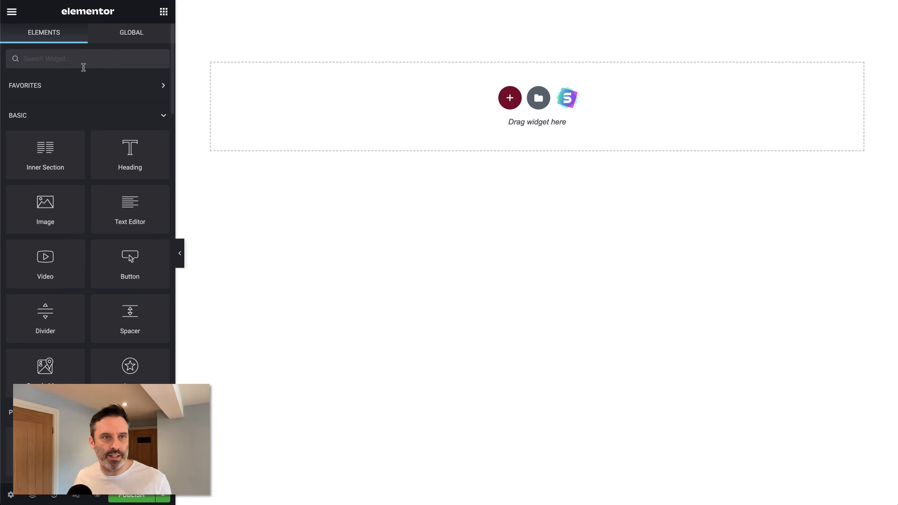
Step: Search the widgets for 'form' and drop the Form widget into the empty section
click(70, 57)
text(form)
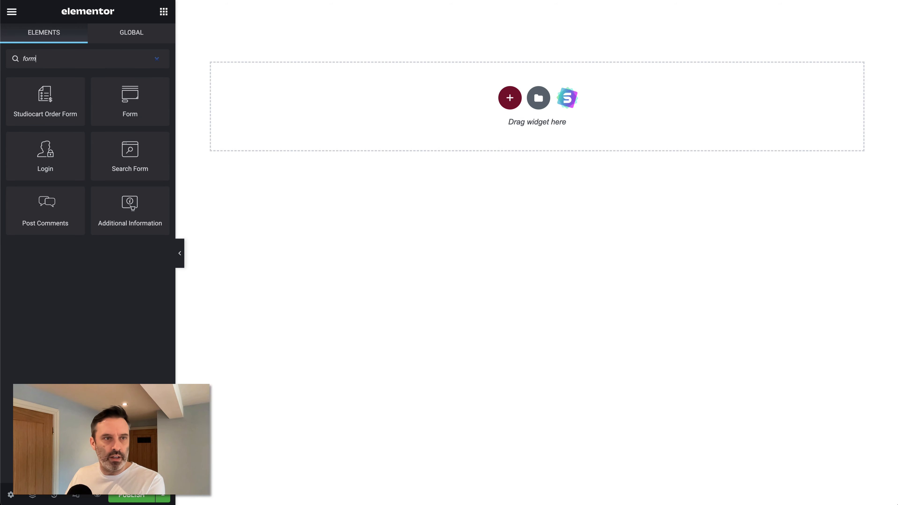
drag(133, 104, 451, 138)
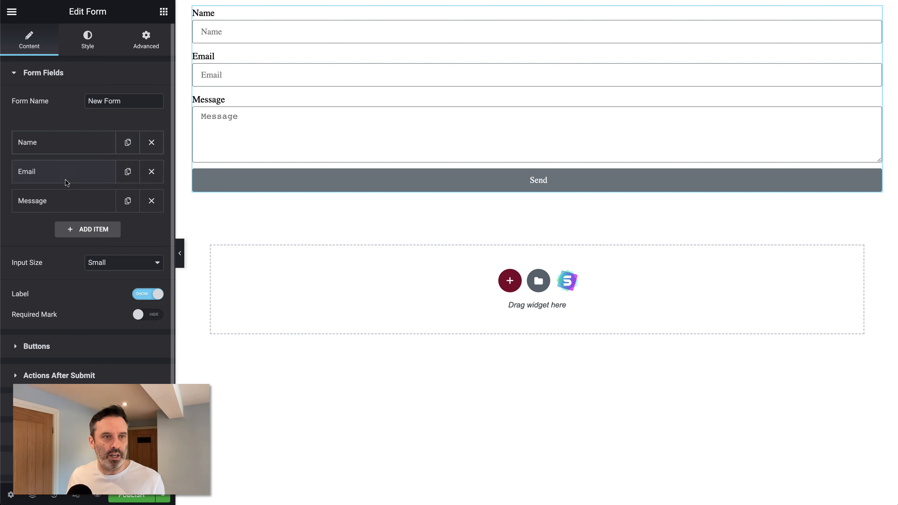
Step: Relabel the Name field 'First Name' with a sample first-name placeholder
click(58, 144)
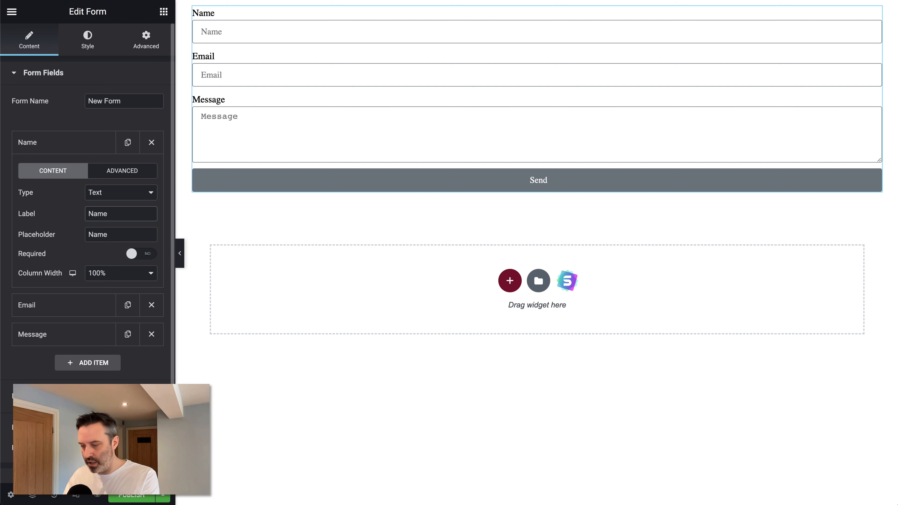
click(88, 213)
text(First)
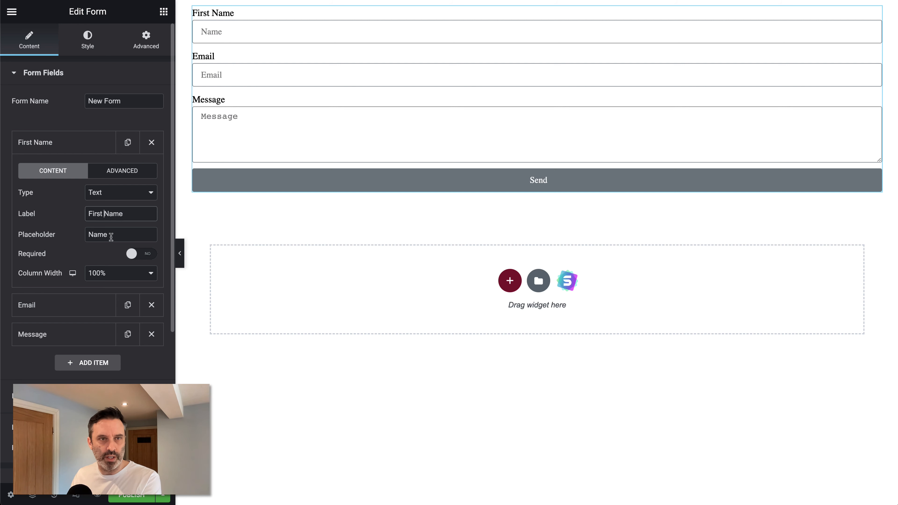
drag(115, 237, 64, 239)
text(Fred)
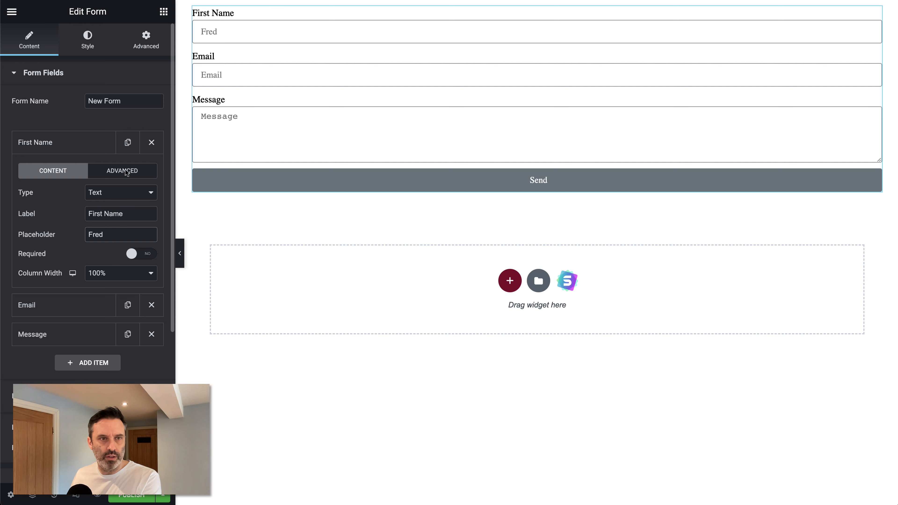
Step: Duplicate the field and relabel the copy 'Last Name' with a sample surname placeholder
click(127, 143)
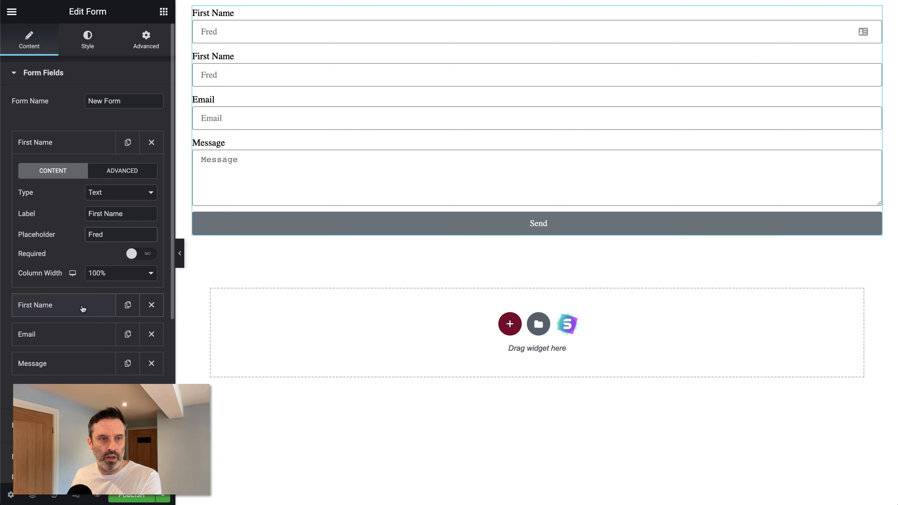
click(83, 309)
double_click(99, 242)
text(L)
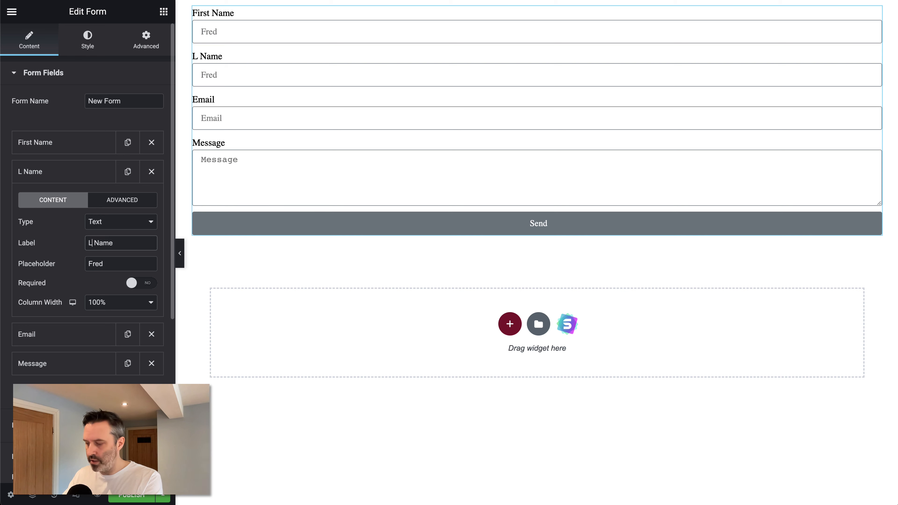
text(ast)
double_click(102, 264)
text(F)
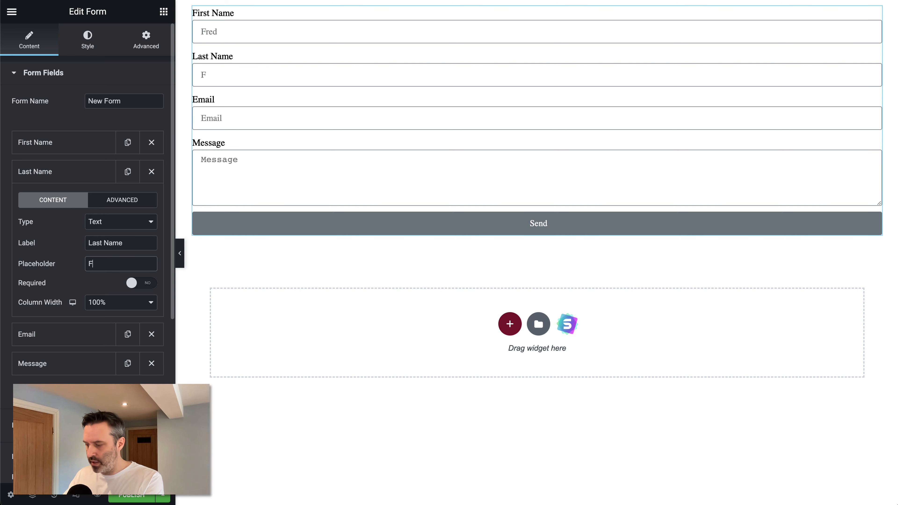
text(lintstone)
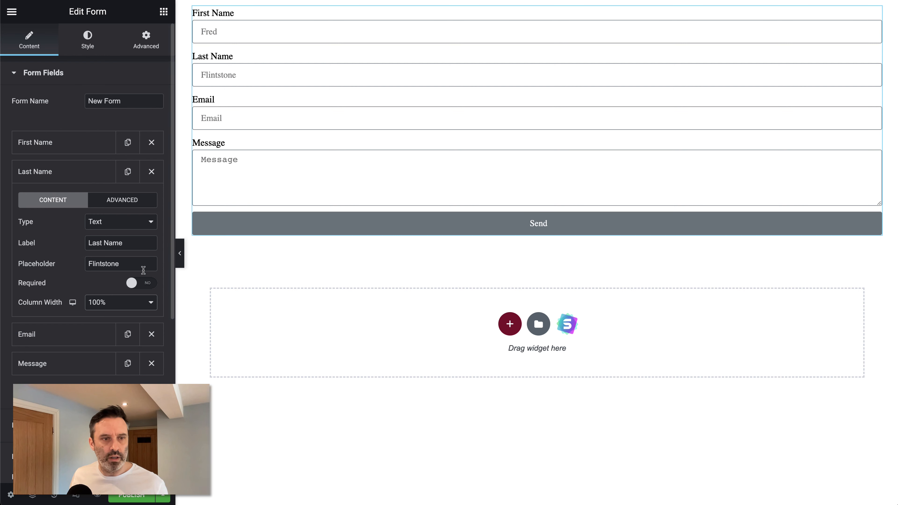
scroll(144, 274, down, 5)
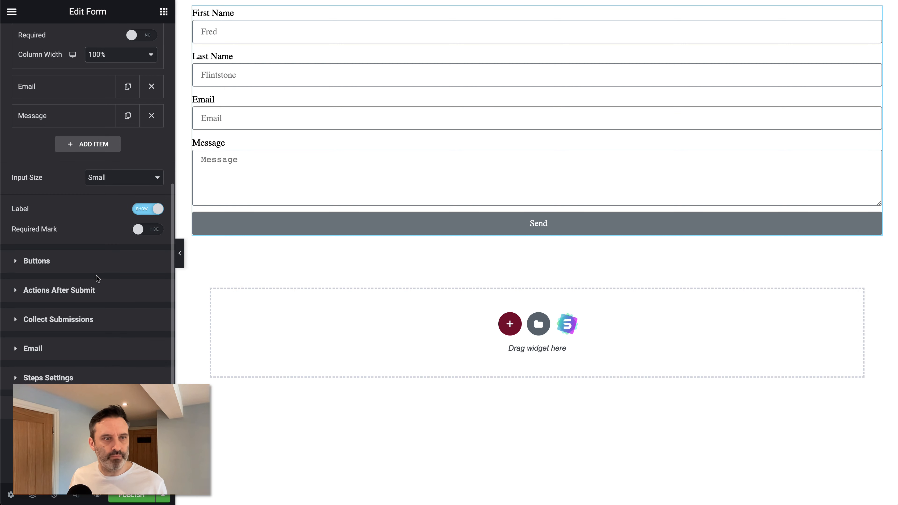
Step: Remove the Email and Collect Submissions after-submit actions
click(50, 291)
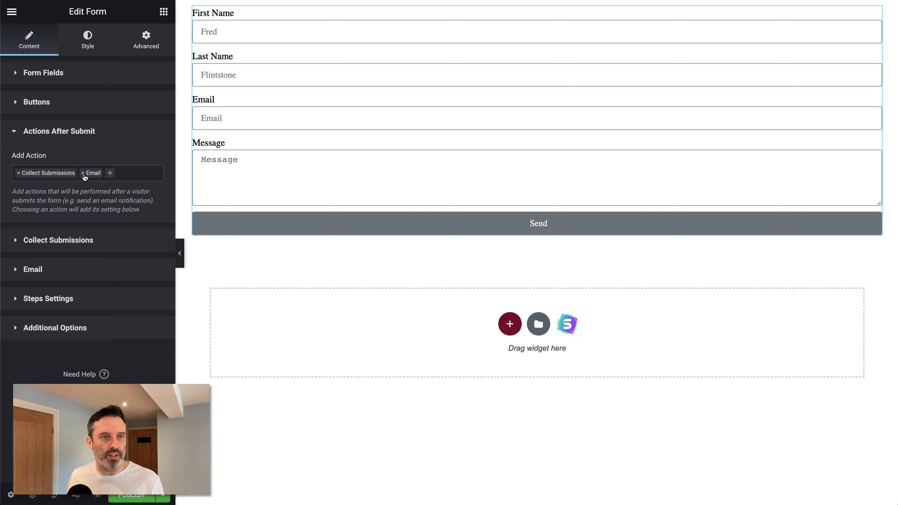
click(83, 174)
click(18, 173)
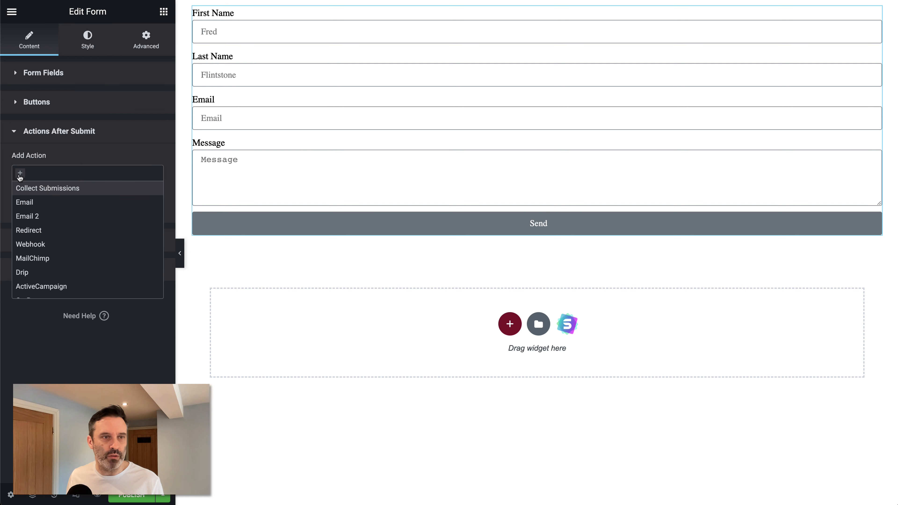
Step: Add Webhook as the after-submit action, then switch to Pabbly Connect
click(63, 349)
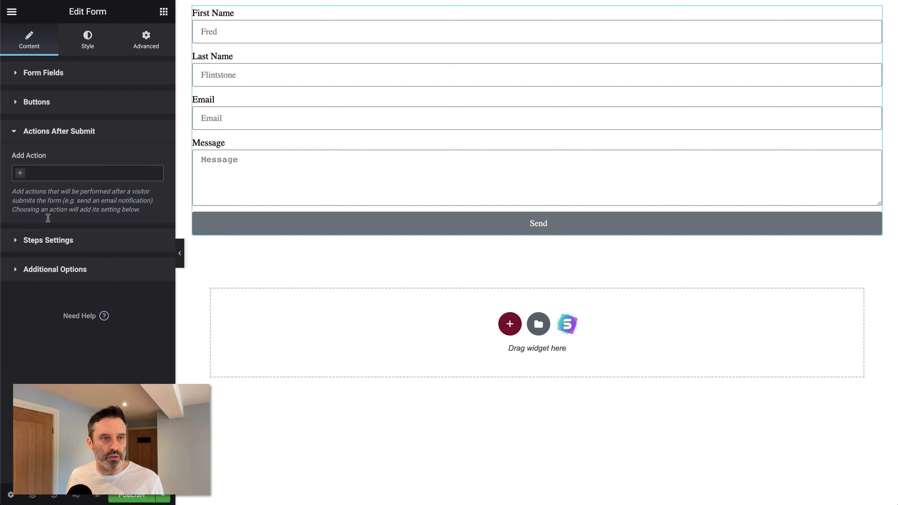
click(28, 174)
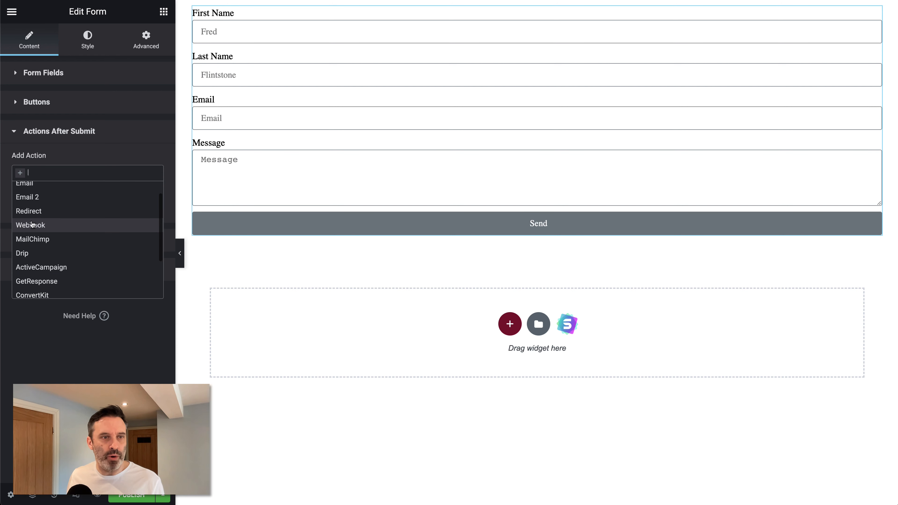
click(37, 228)
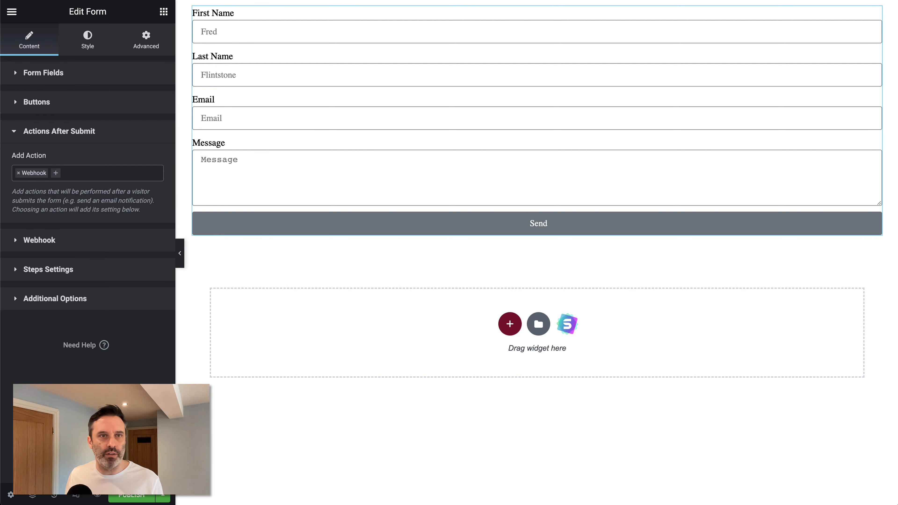
click(300, 0)
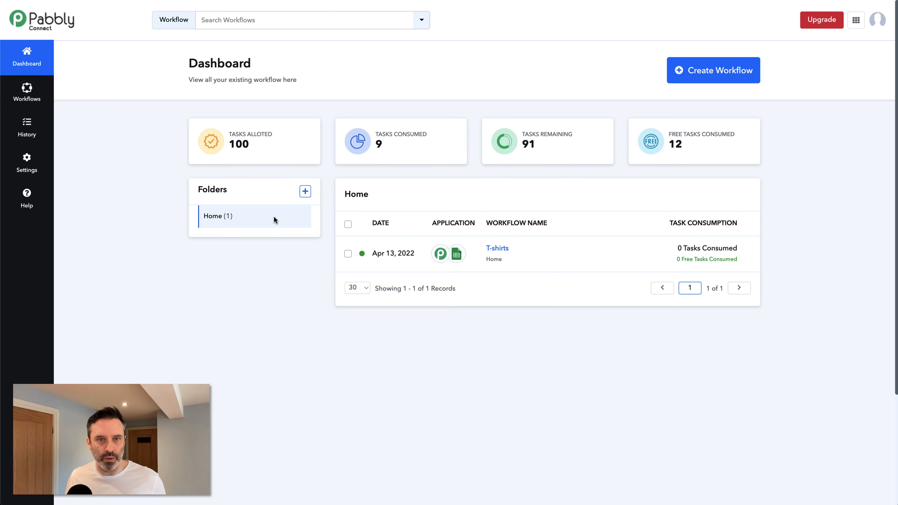
Step: Create a new workflow named Wordpress Submissions
click(716, 76)
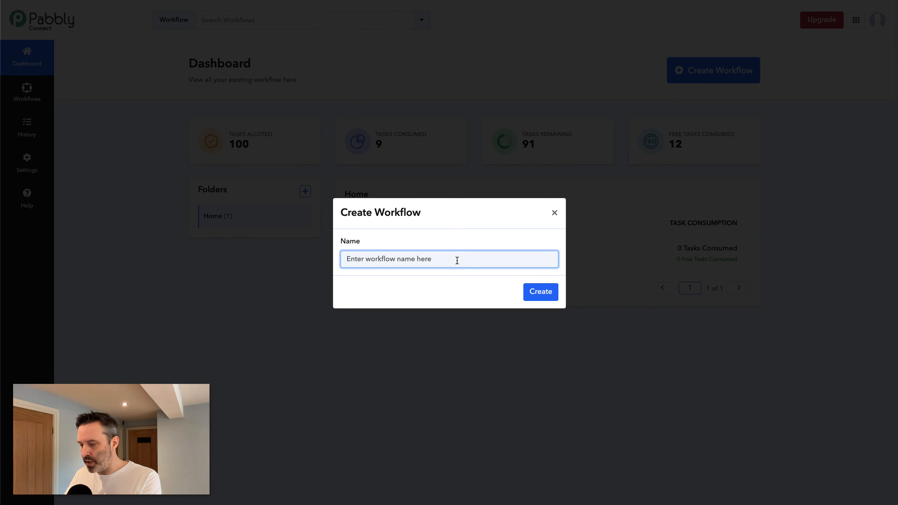
text(W)
text(ordperw)
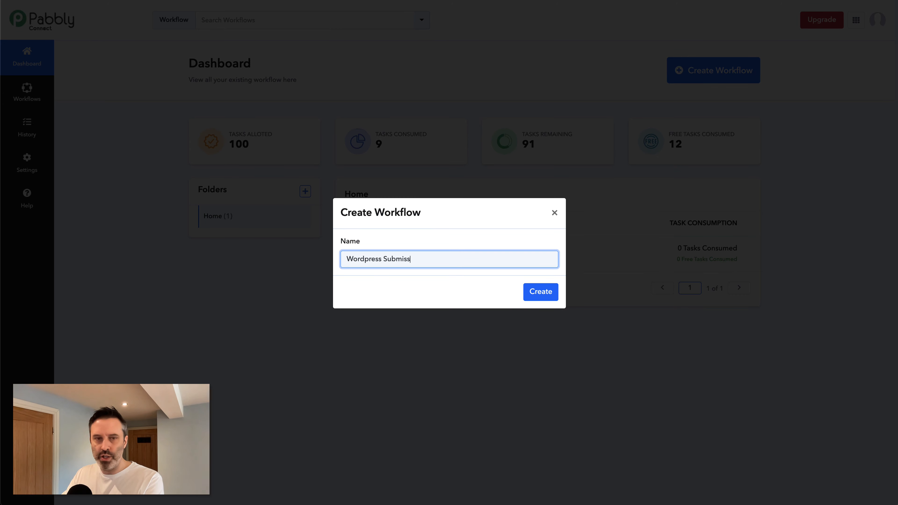
key(Return)
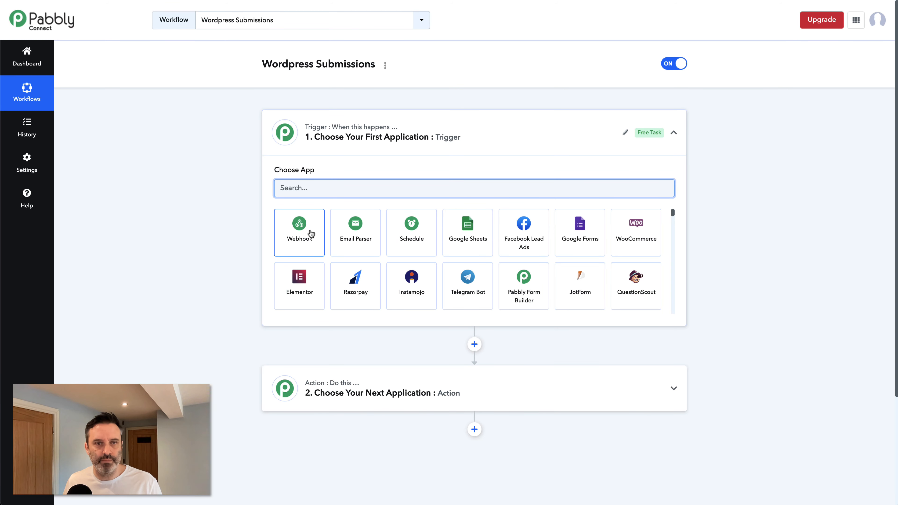
Step: Set a Webhook trigger, copy its URL, and return to the Elementor editor
click(300, 240)
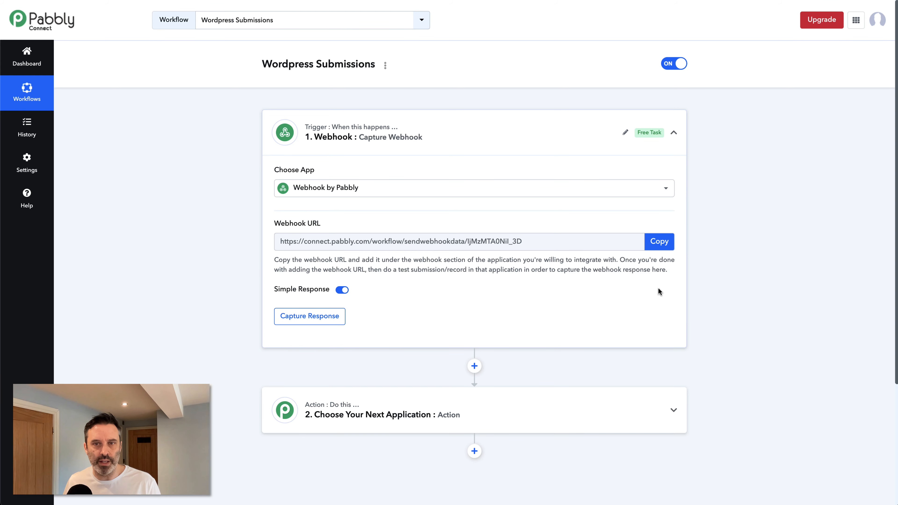
click(659, 242)
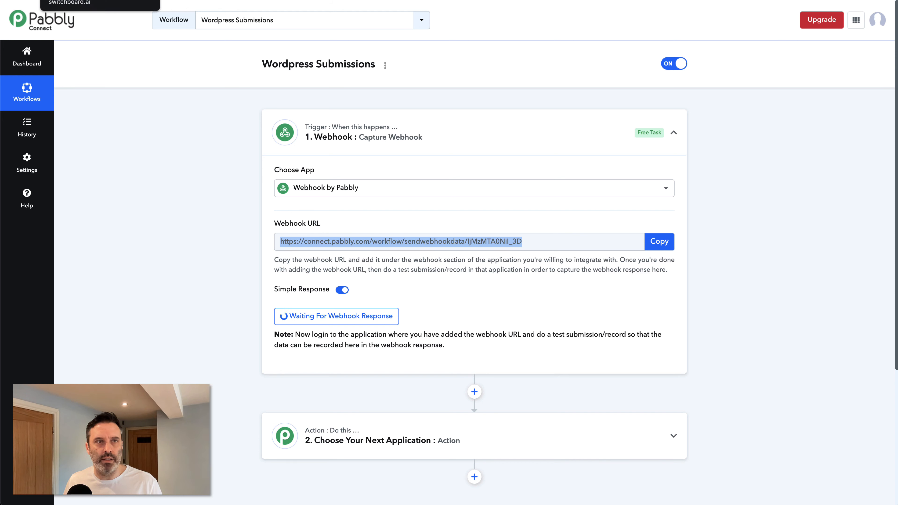
click(193, 0)
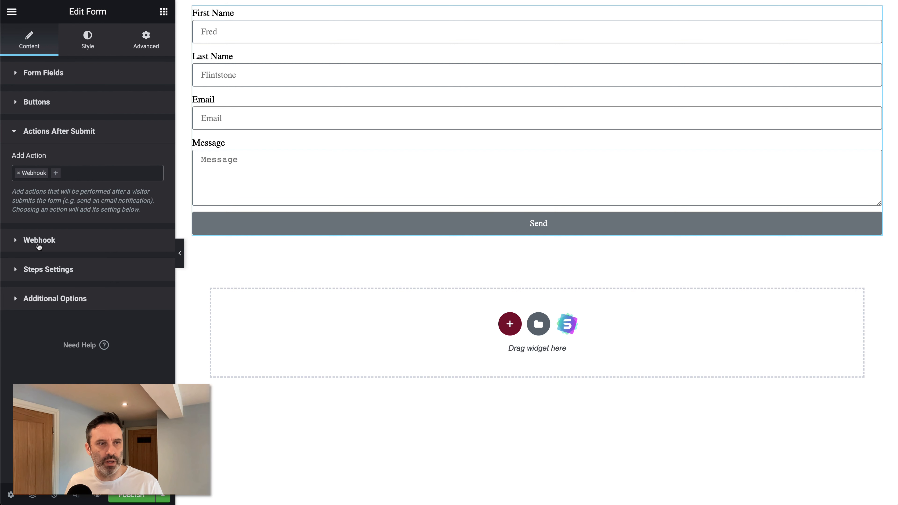
Step: Paste the copied Pabbly URL as the Elementor form's Webhook URL, publish the page, and view the live post
click(35, 242)
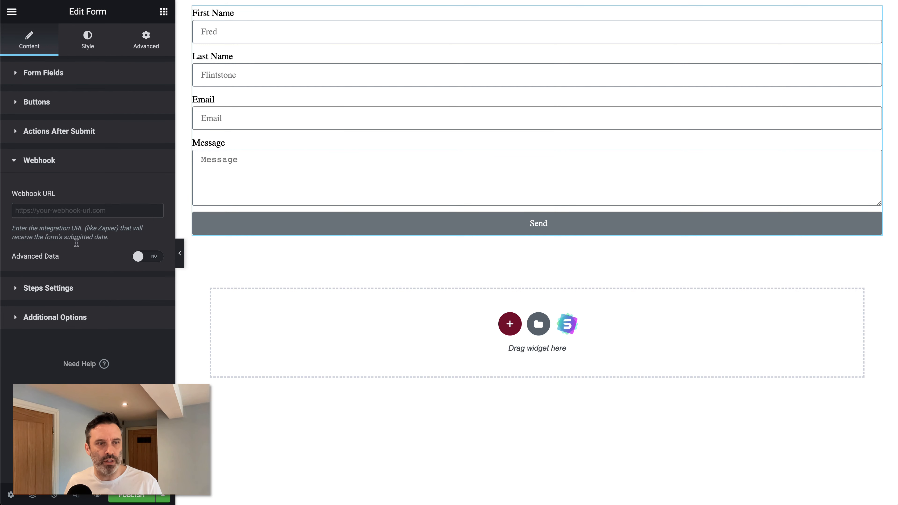
click(73, 210)
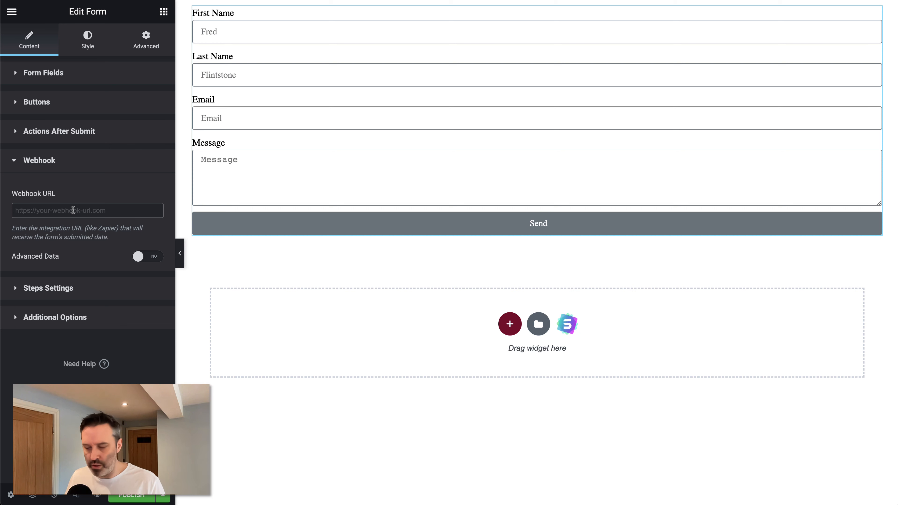
key(super+v)
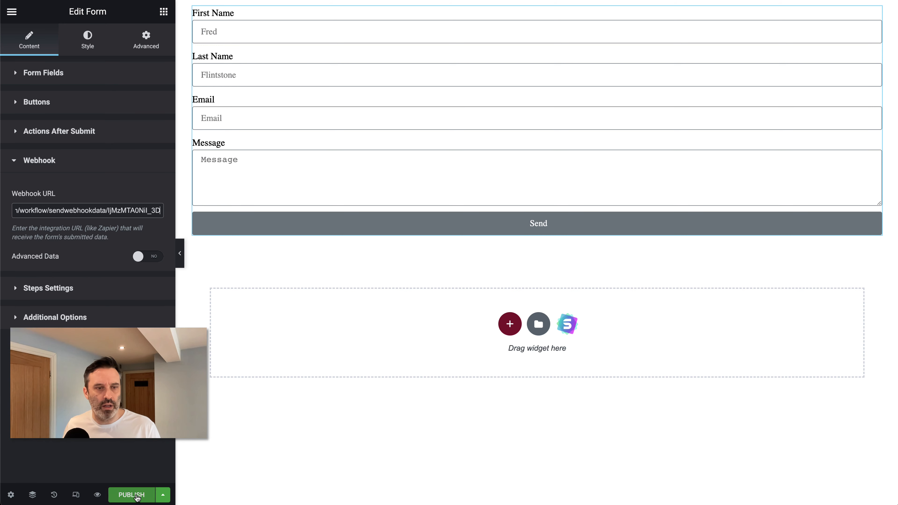
key(super+s)
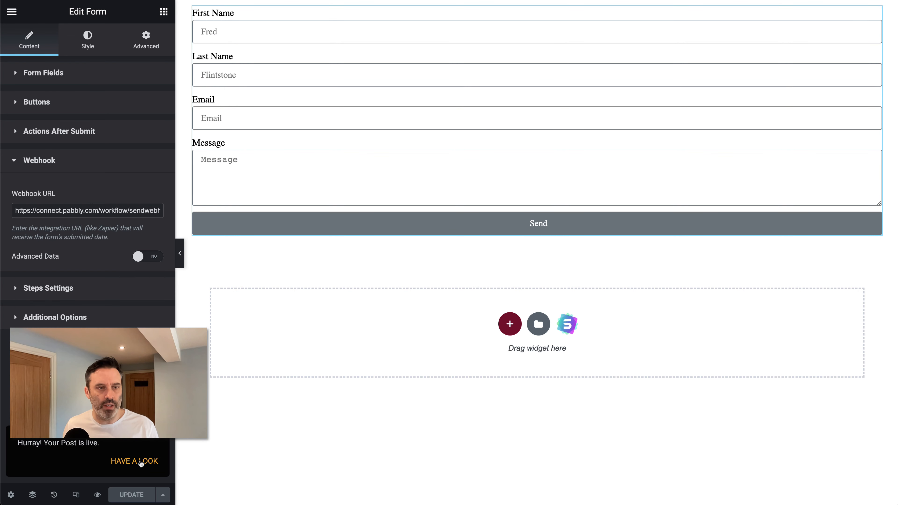
click(140, 461)
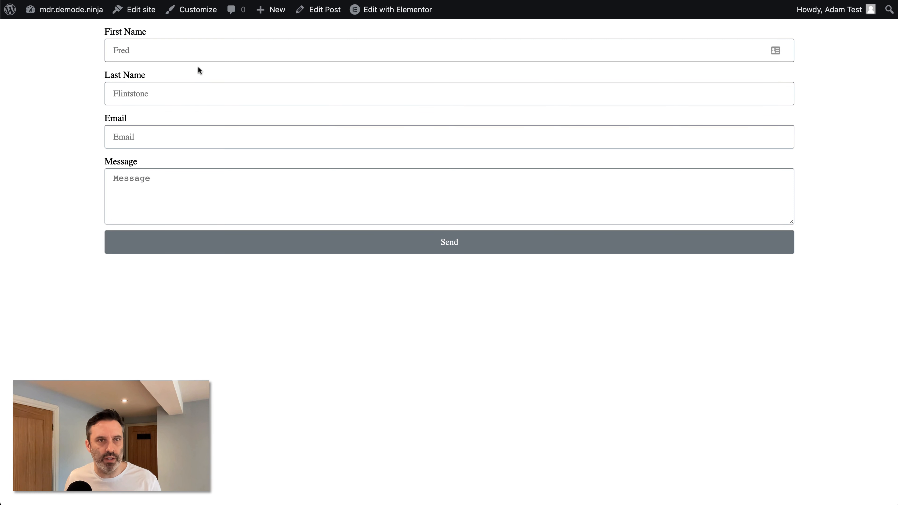
Step: Submit a test form entry with a first name, last name, e-mail and the message 'Hi, this site looks great'
click(209, 51)
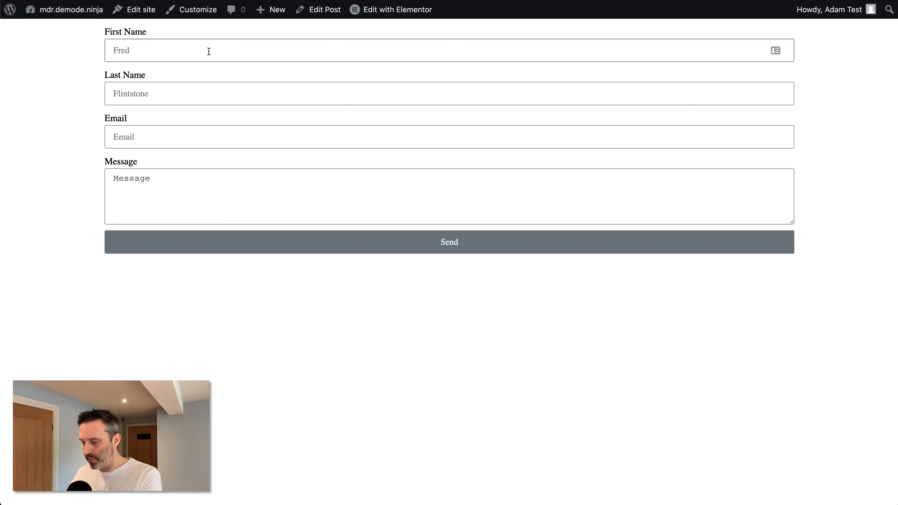
text(F)
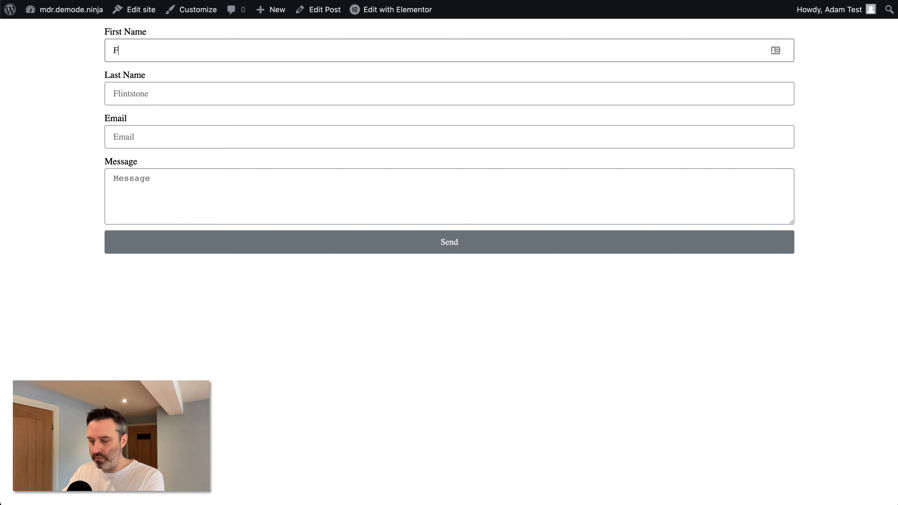
text(red)
key(Tab)
text(F)
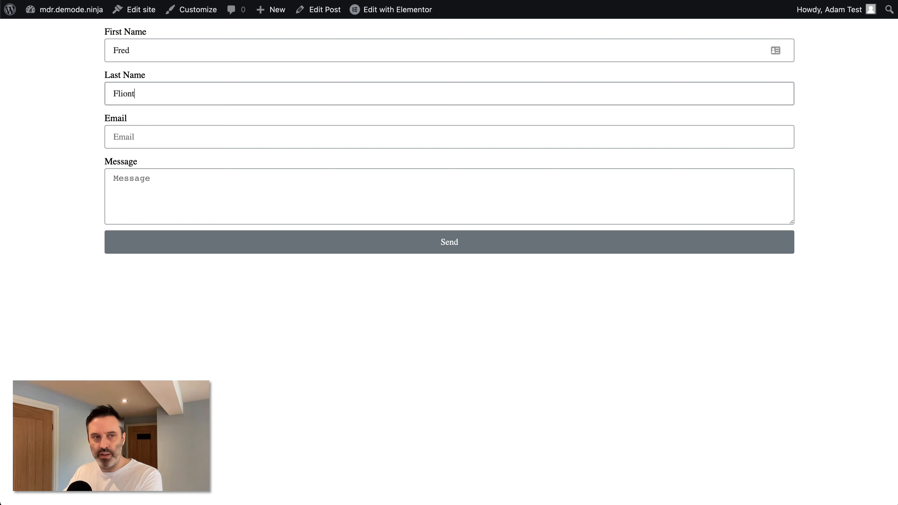
text(lintstone)
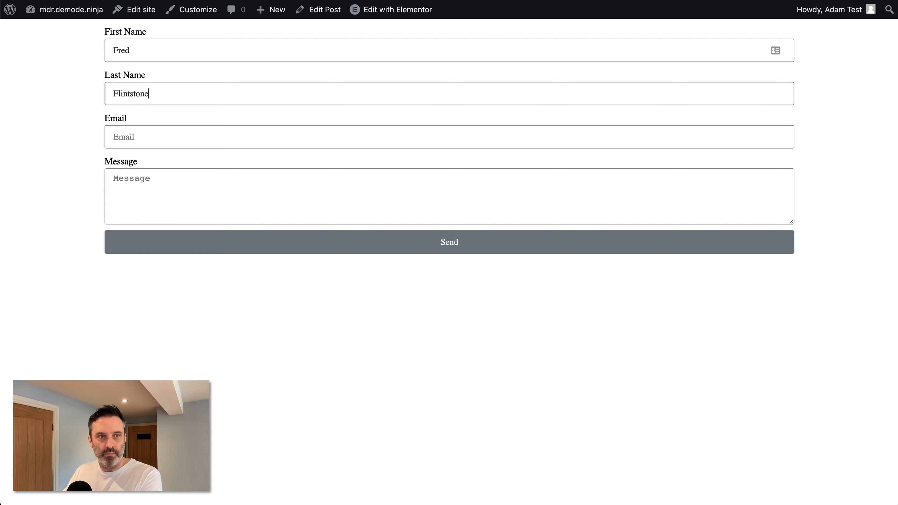
key(Tab)
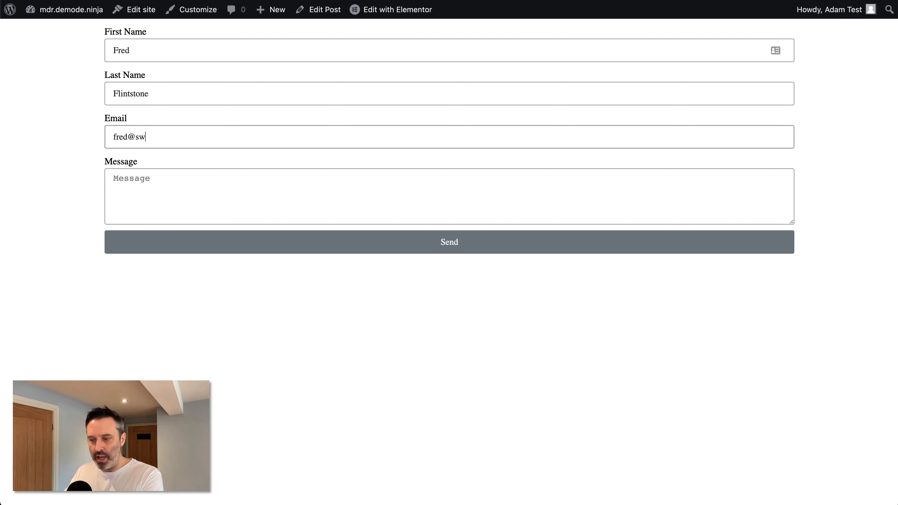
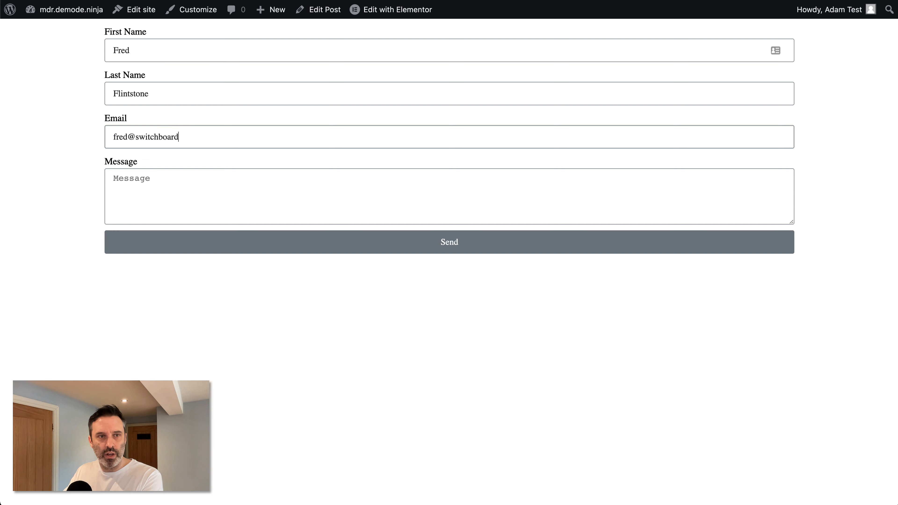
key(Tab)
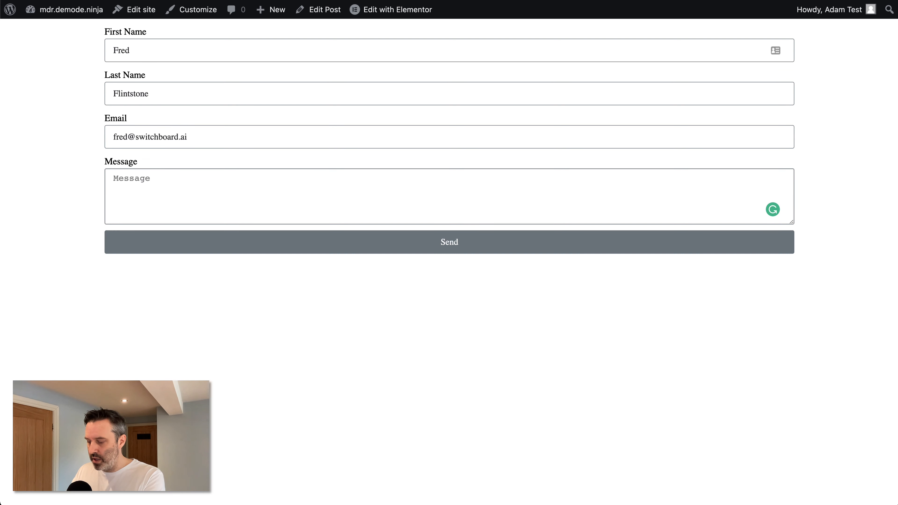
text(Hi,)
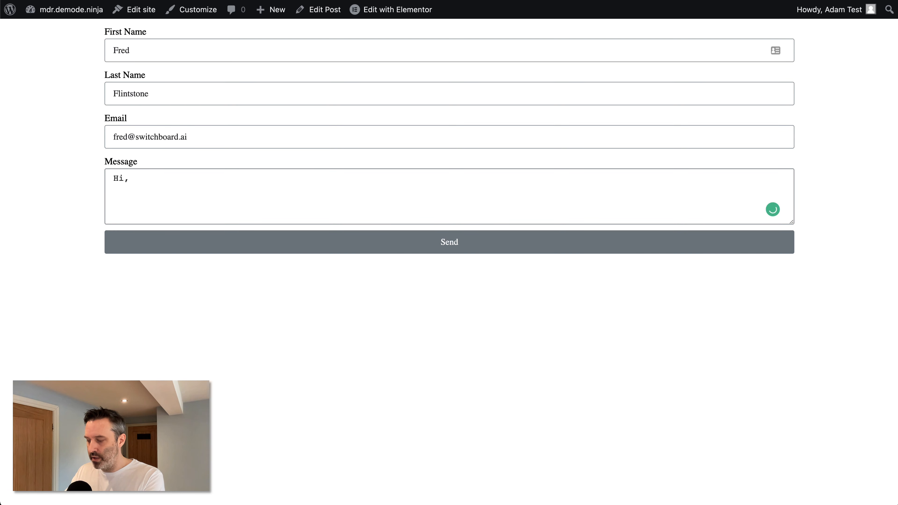
text( this site lo)
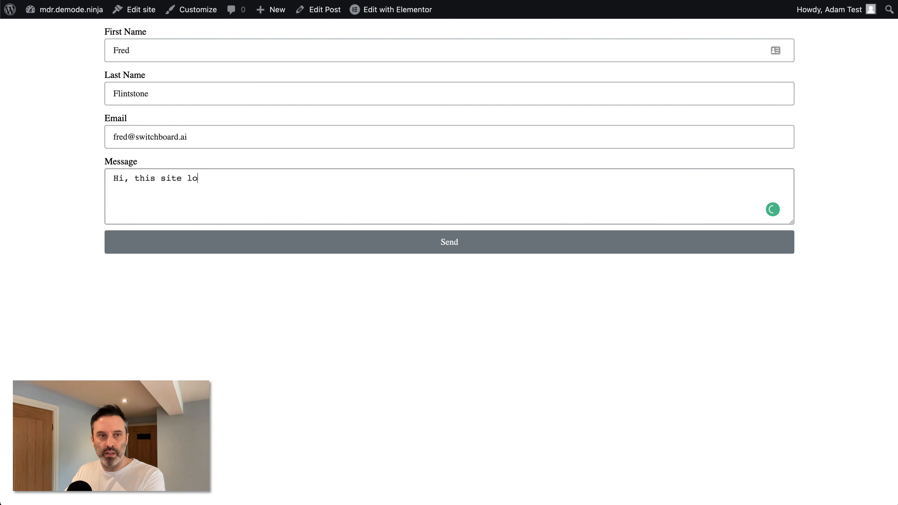
text(oks great.)
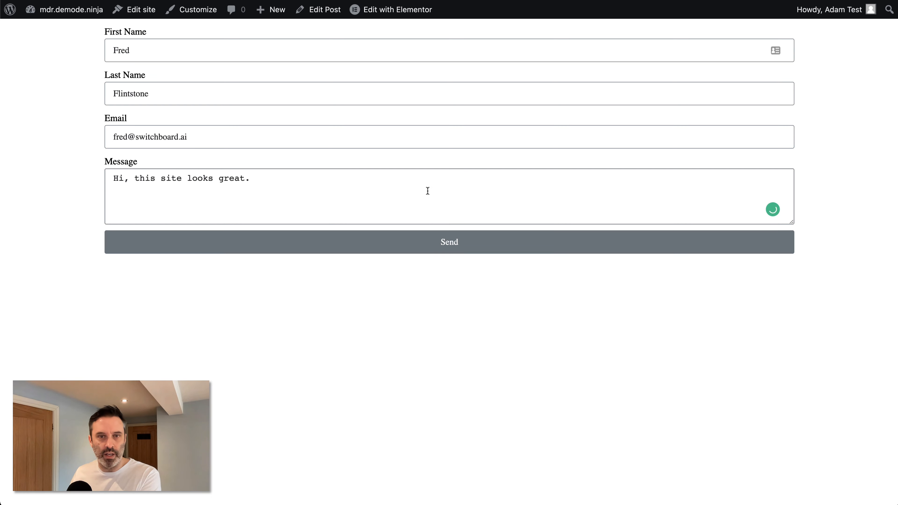
click(445, 242)
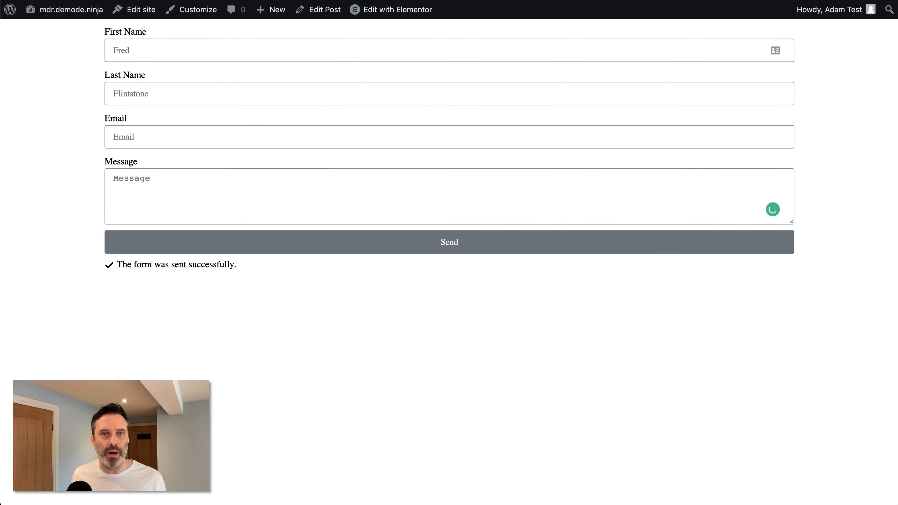
key(ctrl+Tab)
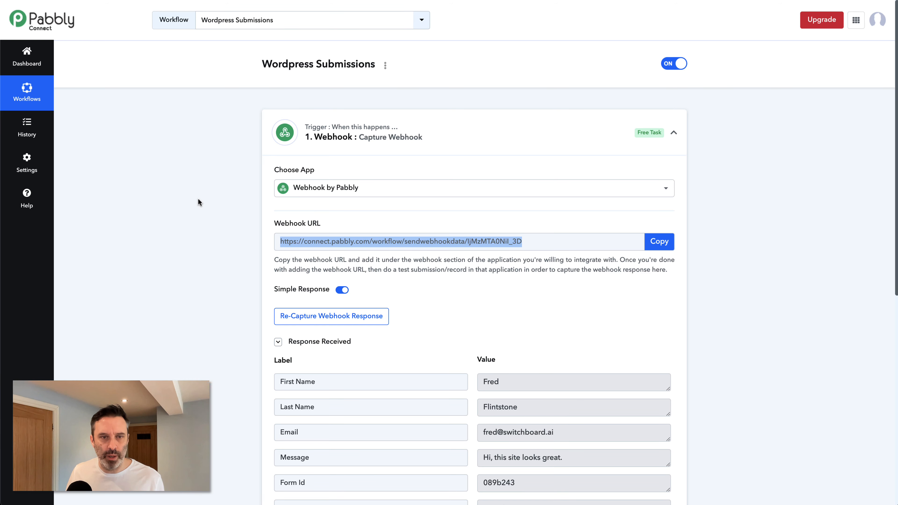
Step: Scroll through the captured webhook response, including Form Id 089b243 and Form Name New Form
scroll(198, 199, down, 6)
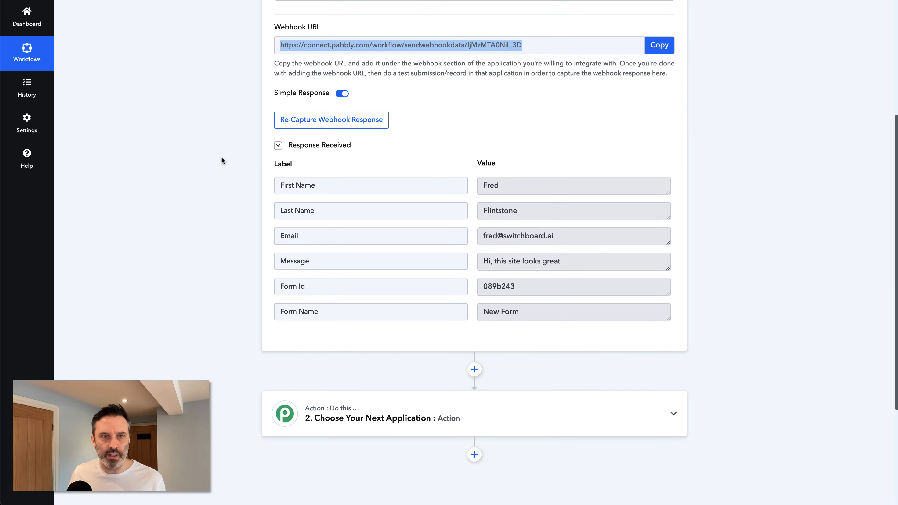
scroll(221, 157, down, 2)
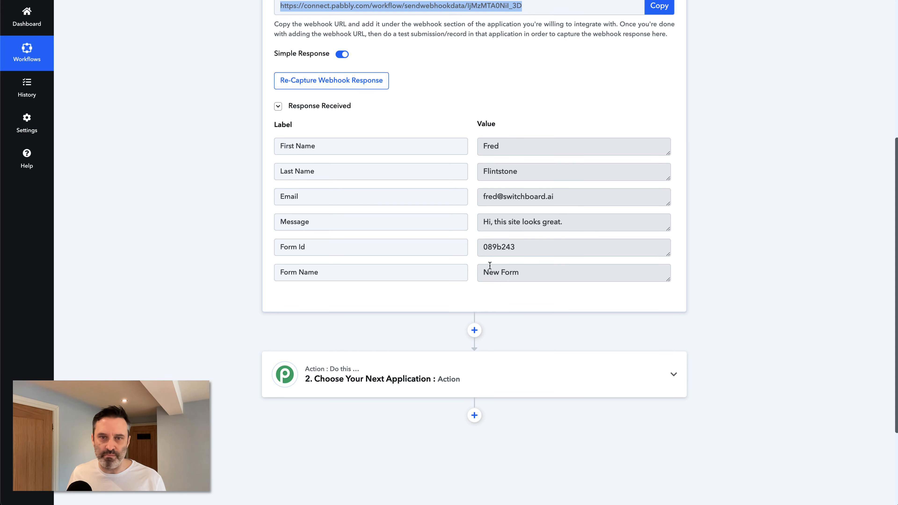
scroll(218, 170, down, 1)
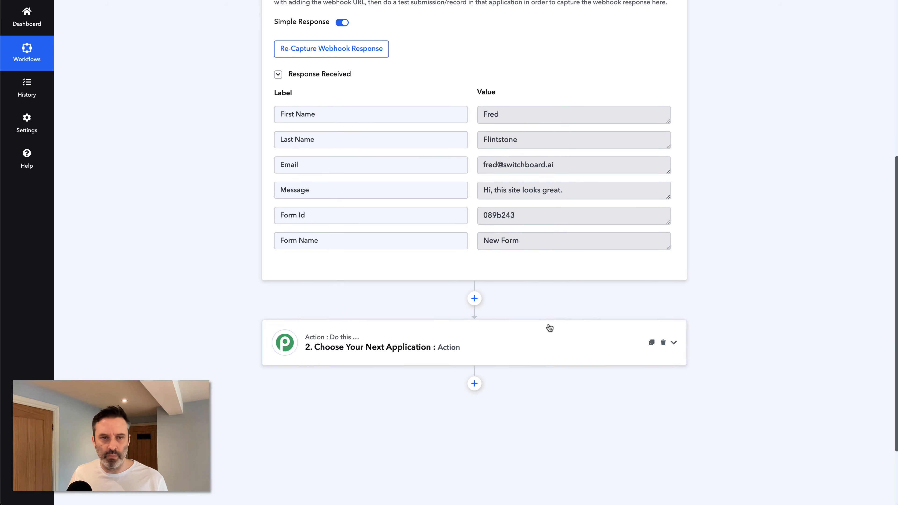
Step: Search 'Canvas' and pick Switchboard Canvas as the action step's app
click(478, 344)
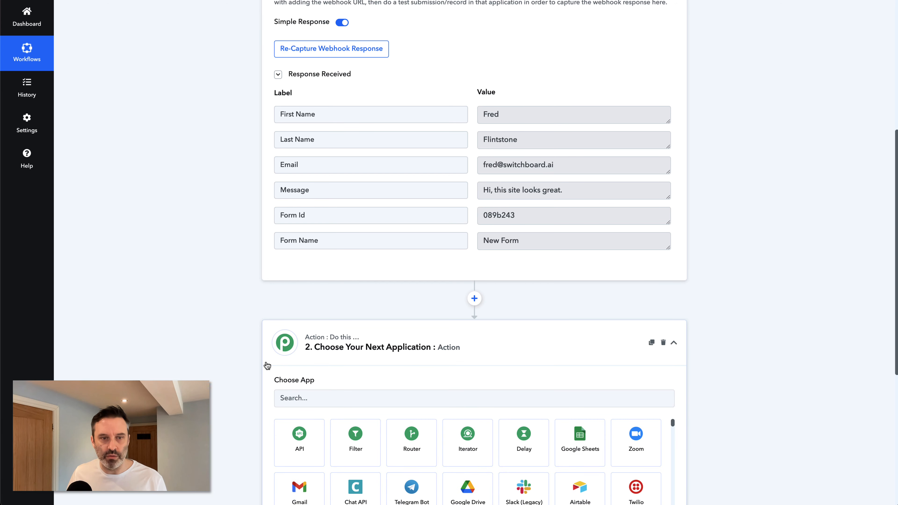
scroll(251, 315, down, 4)
click(328, 270)
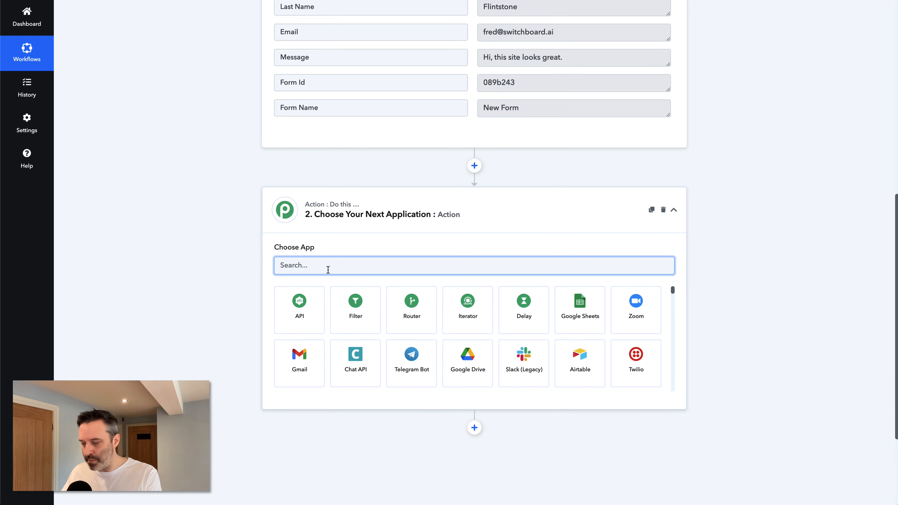
text(Canvas)
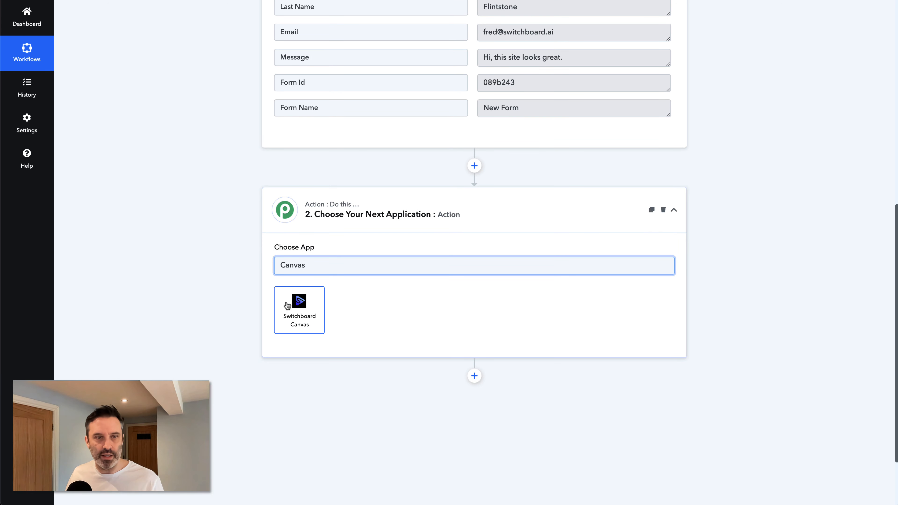
click(287, 305)
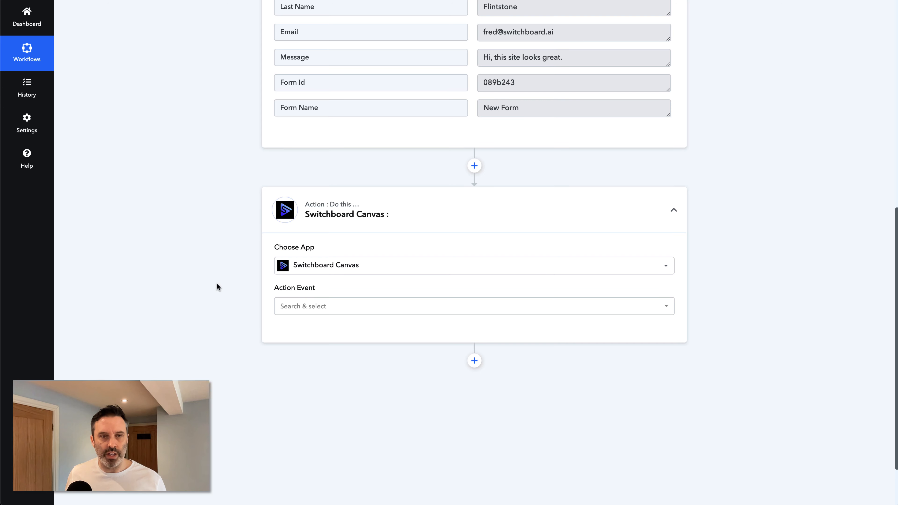
Step: Set the action event to Create Image(s) and start connecting the Switchboard Canvas account
click(283, 306)
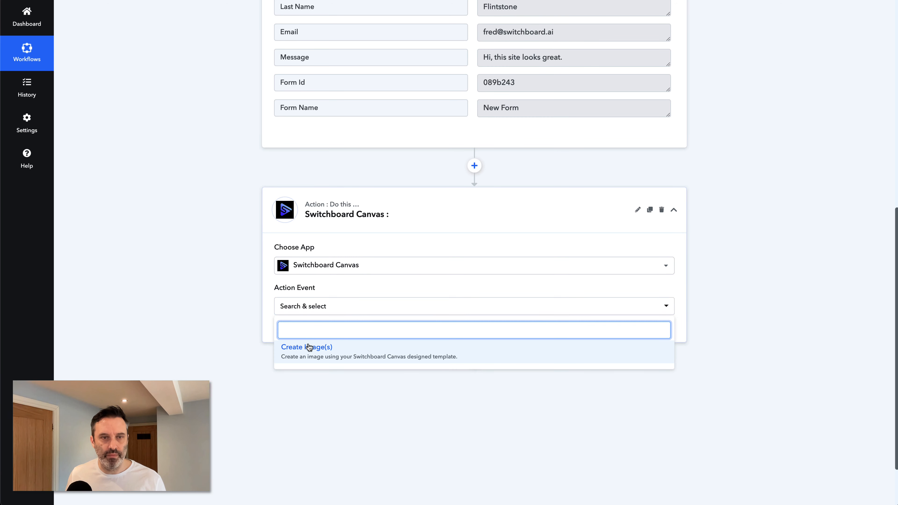
click(309, 348)
scroll(233, 290, down, 2)
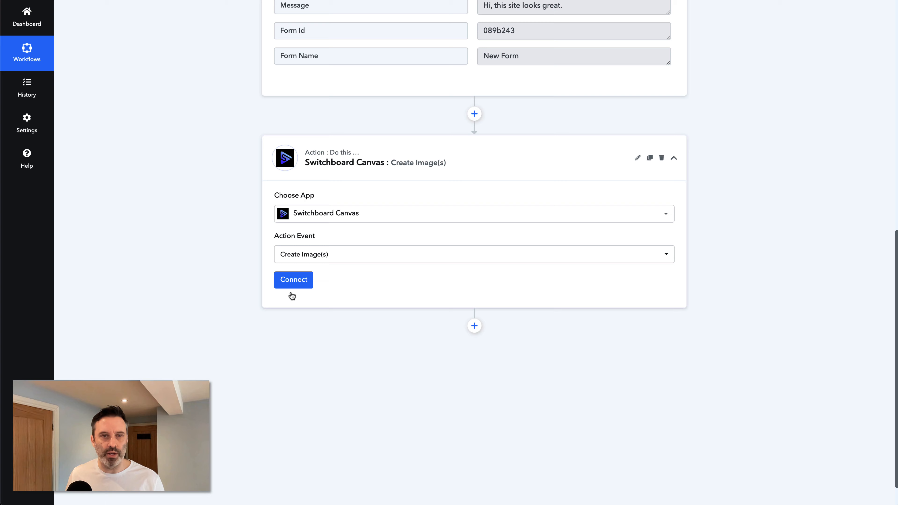
click(294, 280)
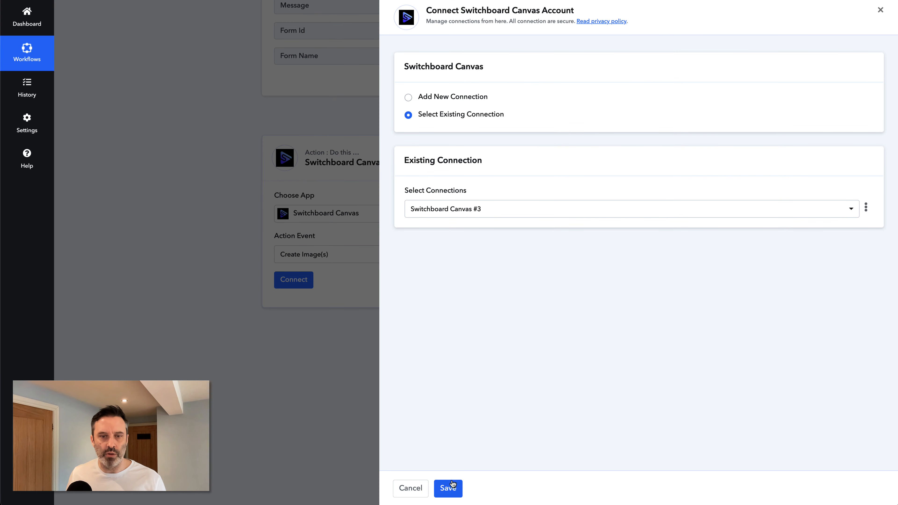
Step: Save the existing Switchboard Canvas #3 connection to load the subscription-welcome template fields
click(452, 485)
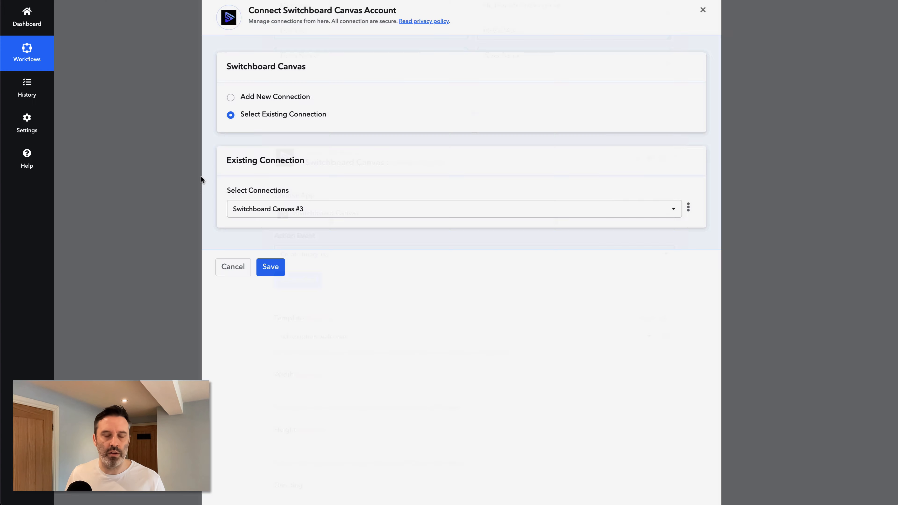
scroll(201, 179, down, 4)
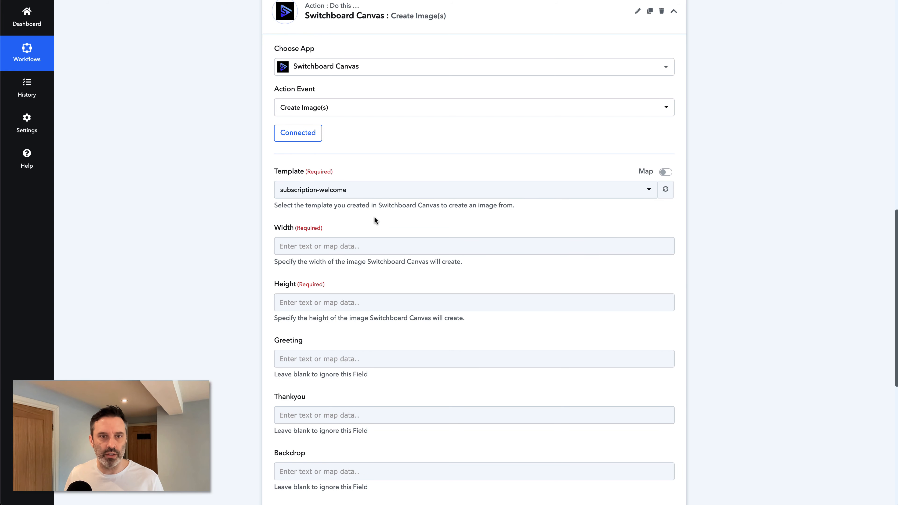
Step: Set the image Width and Height to 1080
scroll(245, 244, up, 1)
scroll(245, 243, down, 2)
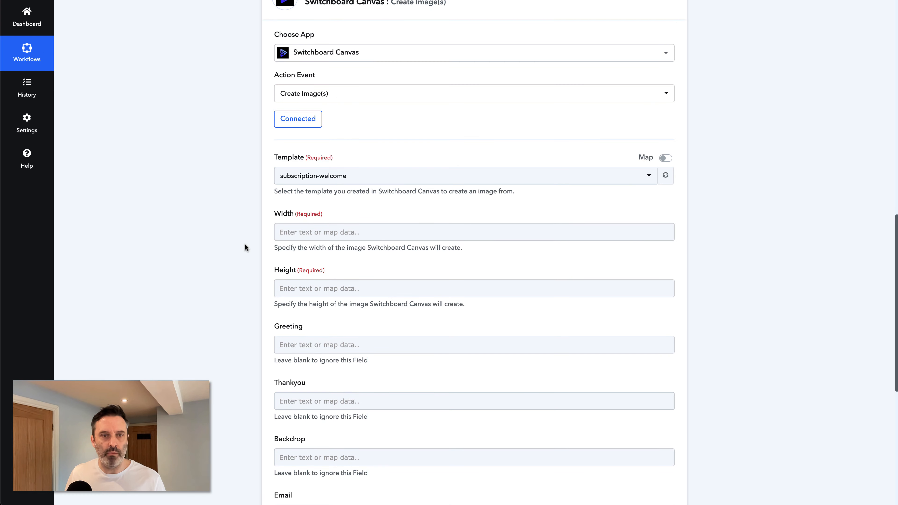
click(282, 232)
text(10)
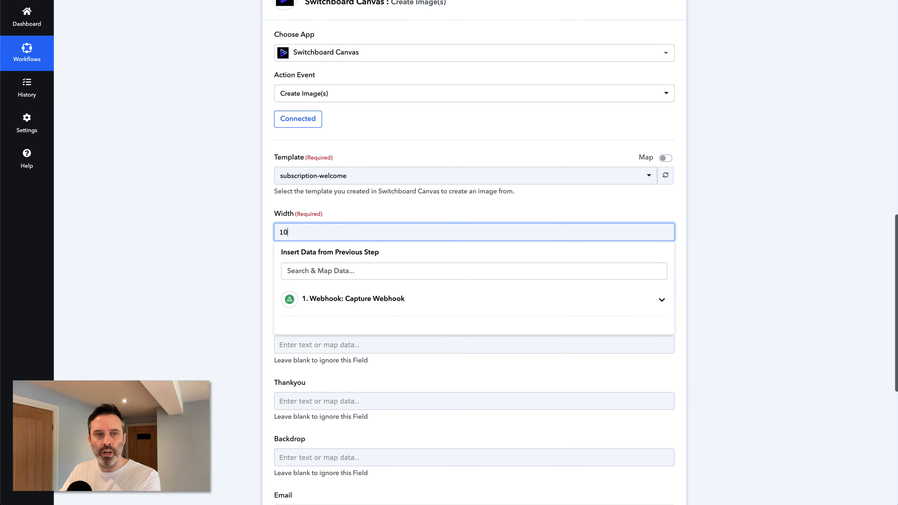
text(80)
click(237, 241)
click(283, 288)
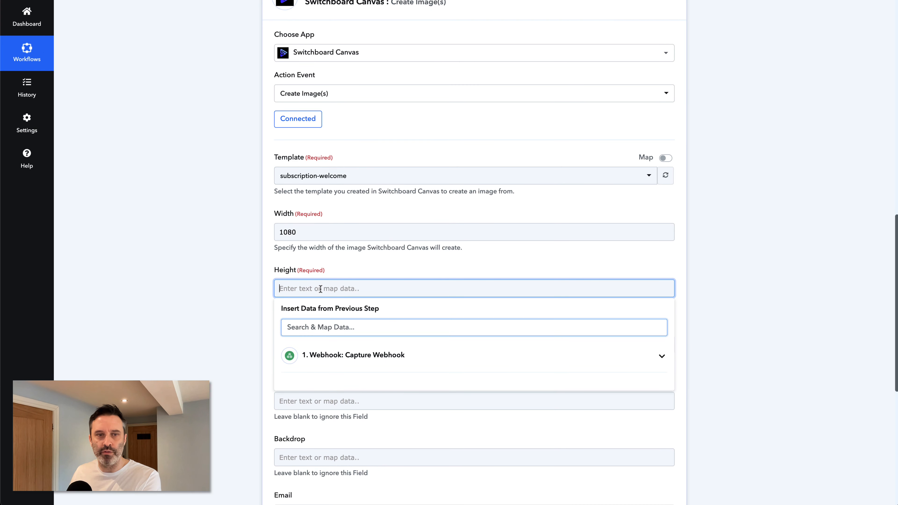
text(1080)
click(241, 279)
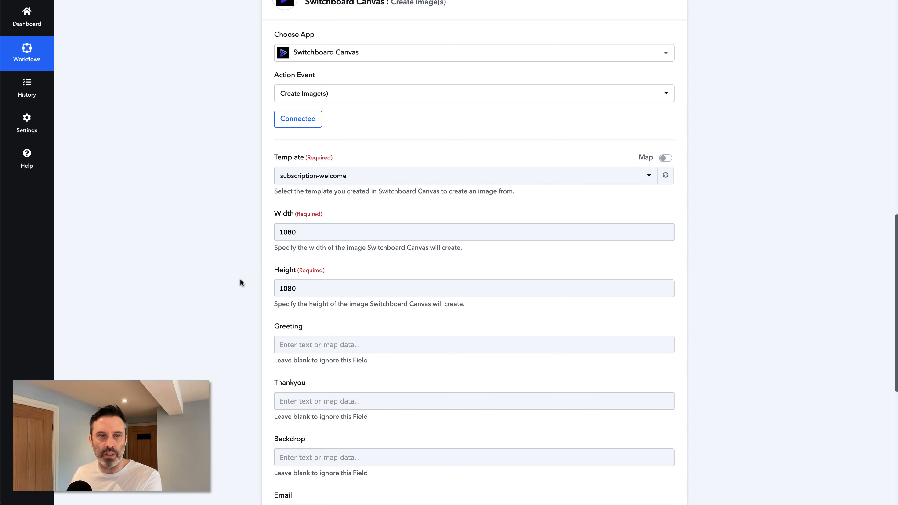
Step: Inspect the 'Hi Fred!' greeting text layer in the Switchboard Canvas template
scroll(243, 244, down, 2)
scroll(238, 246, down, 1)
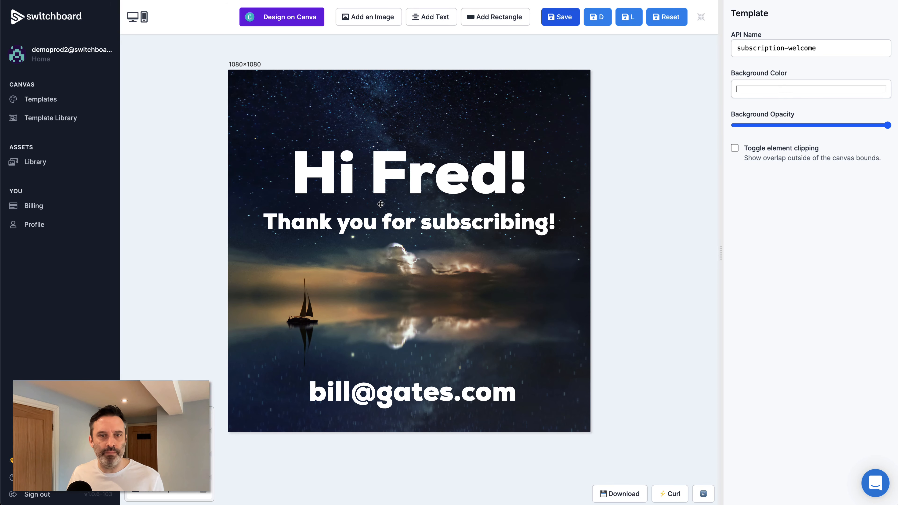
click(411, 165)
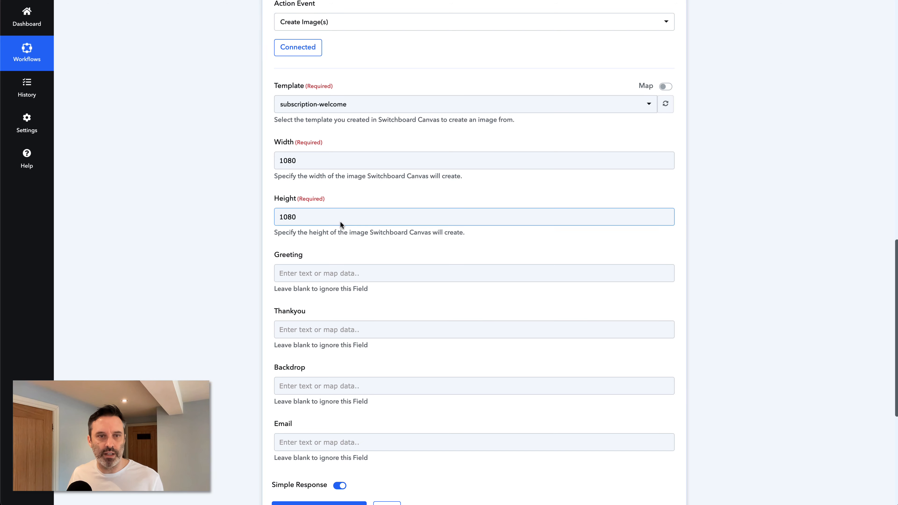
Step: Fill Greeting with 'Hi', the webhook's First Name, and '!'
scroll(239, 220, down, 2)
click(322, 211)
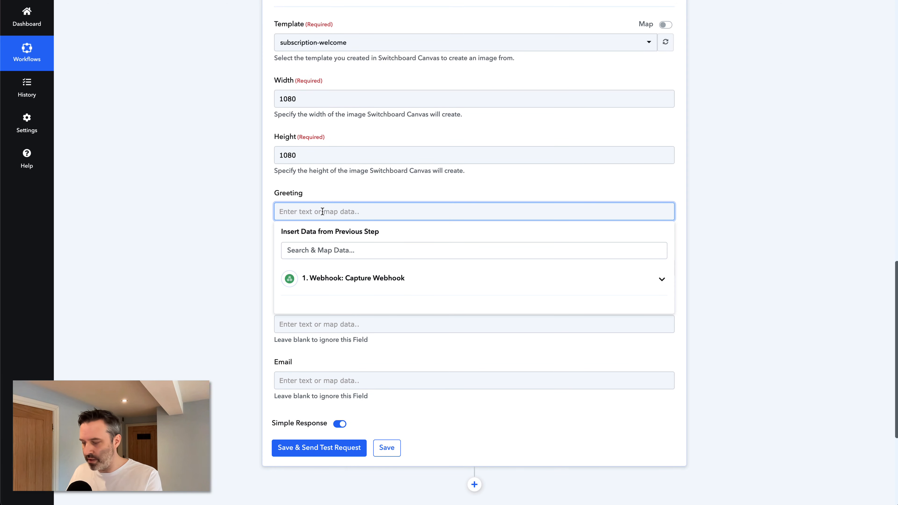
text(Hi)
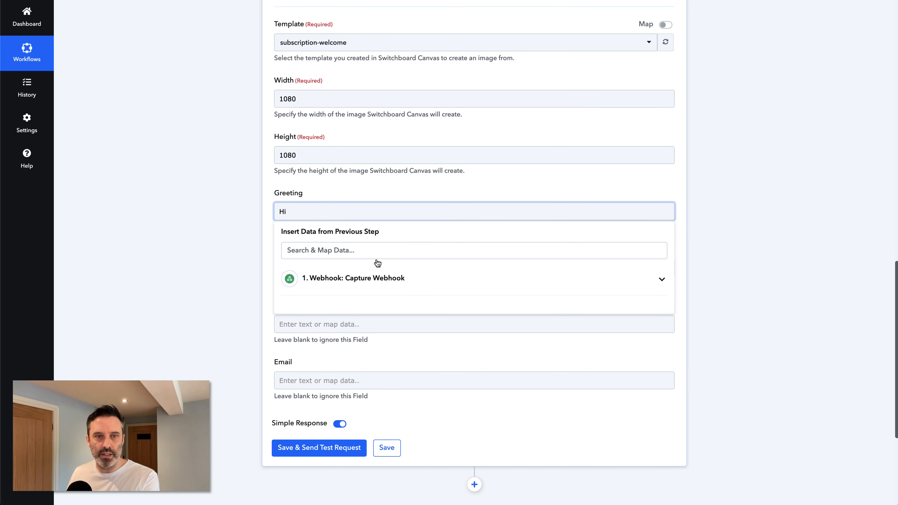
click(361, 279)
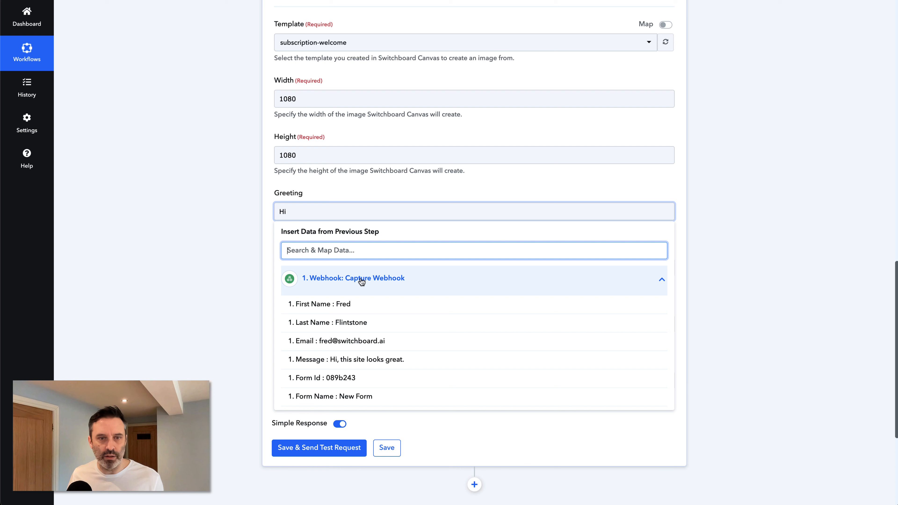
click(335, 305)
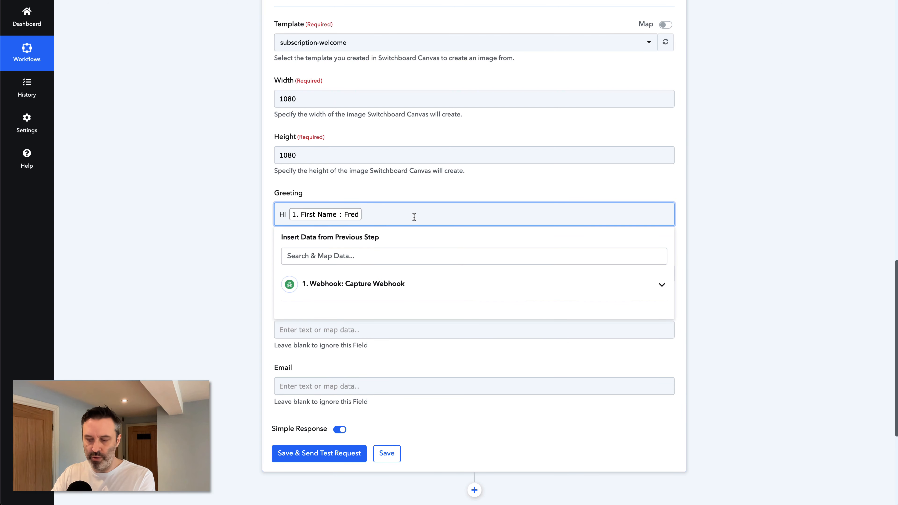
text(!)
click(215, 226)
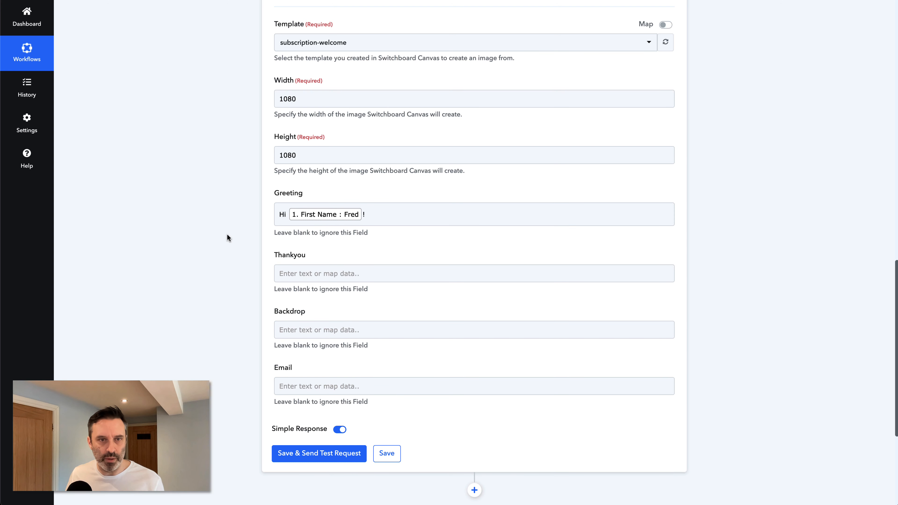
Step: Map the form's email into the Email field, then save and send a test request
scroll(228, 236, down, 1)
scroll(234, 225, down, 1)
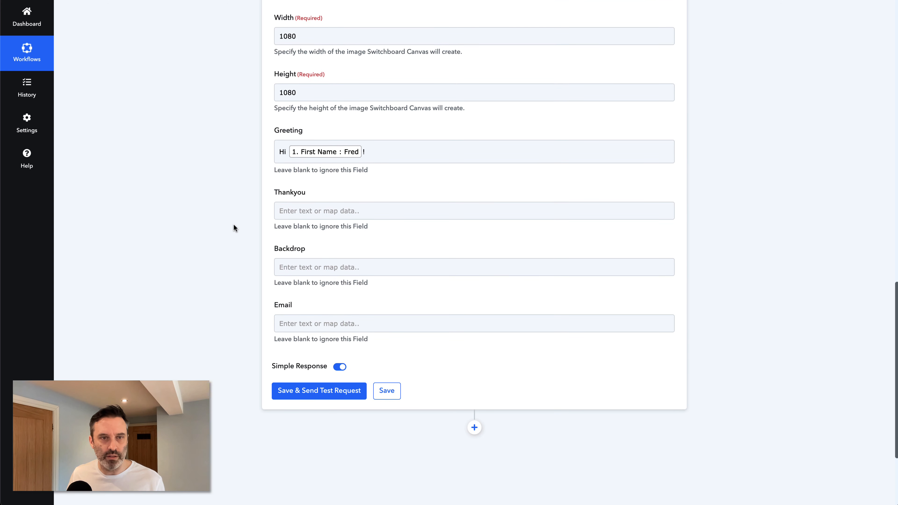
scroll(245, 193, down, 1)
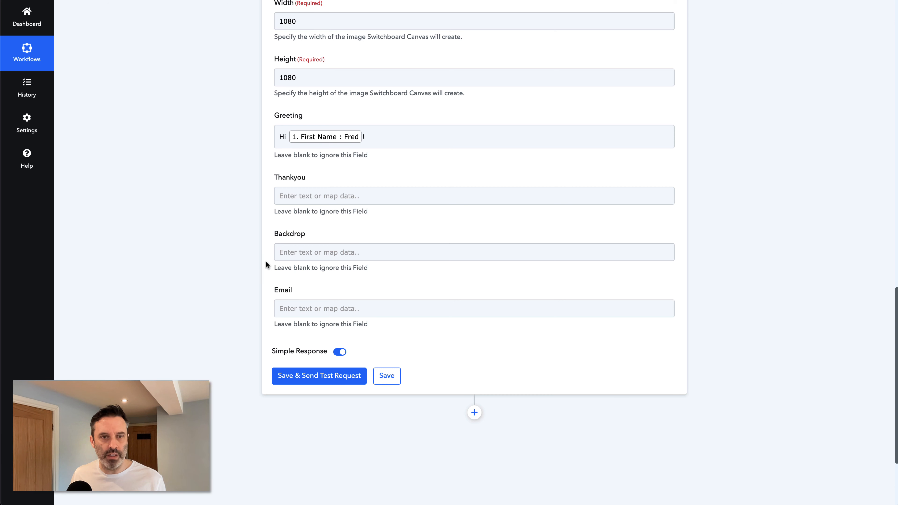
click(293, 300)
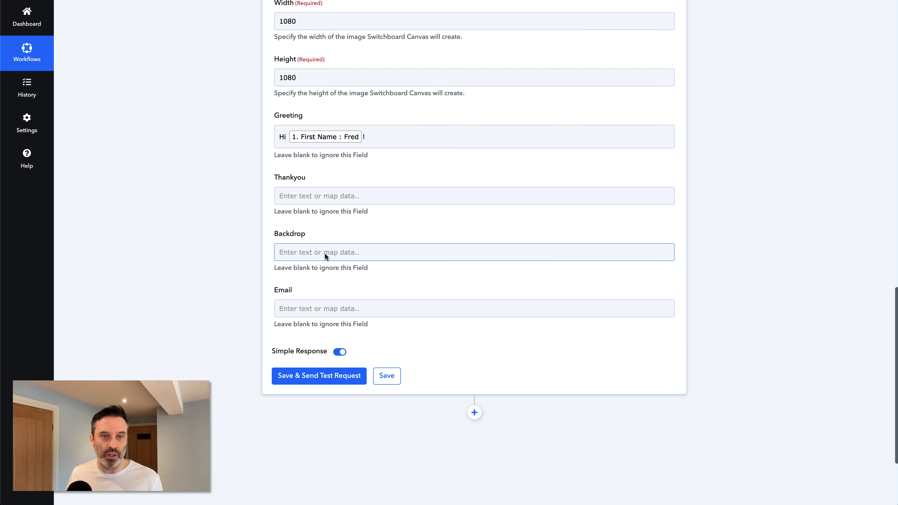
click(334, 311)
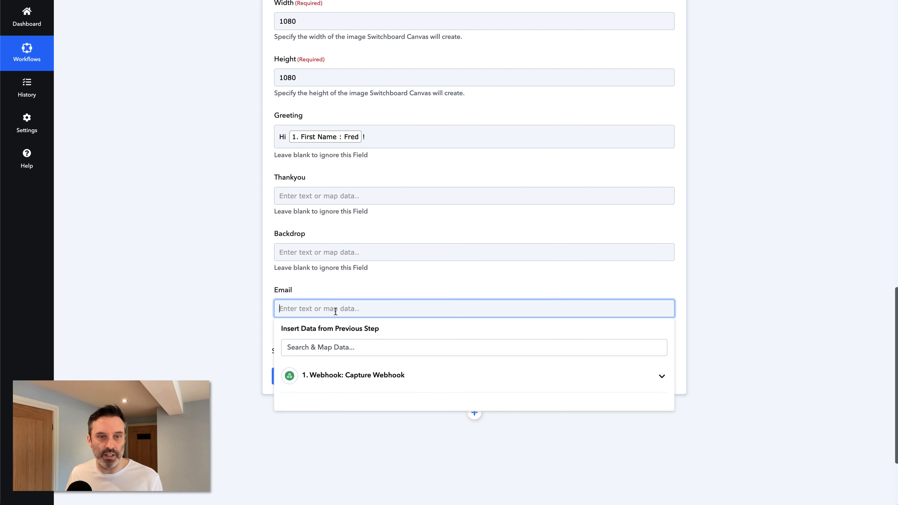
click(355, 376)
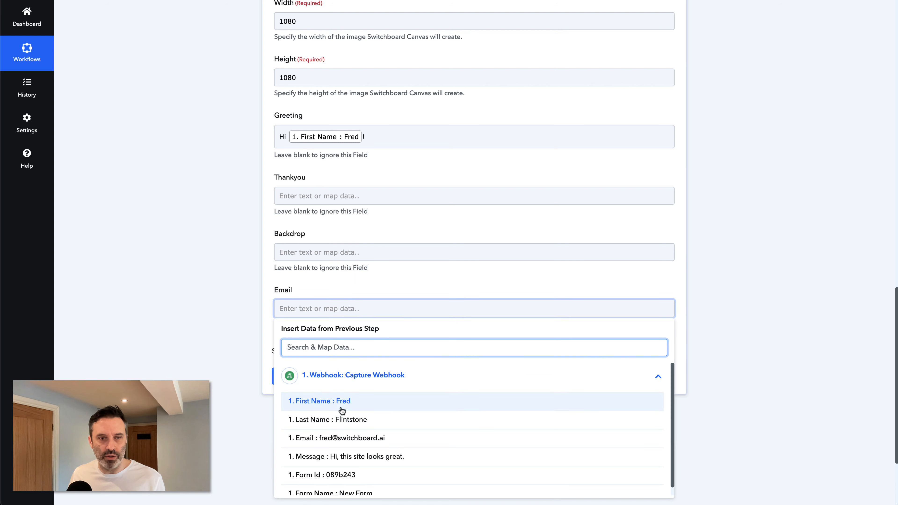
click(340, 438)
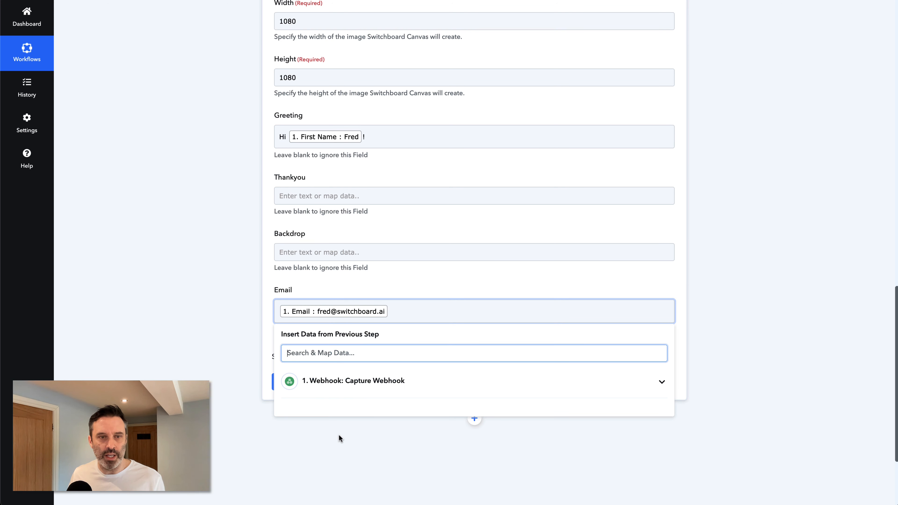
click(217, 287)
scroll(218, 284, down, 2)
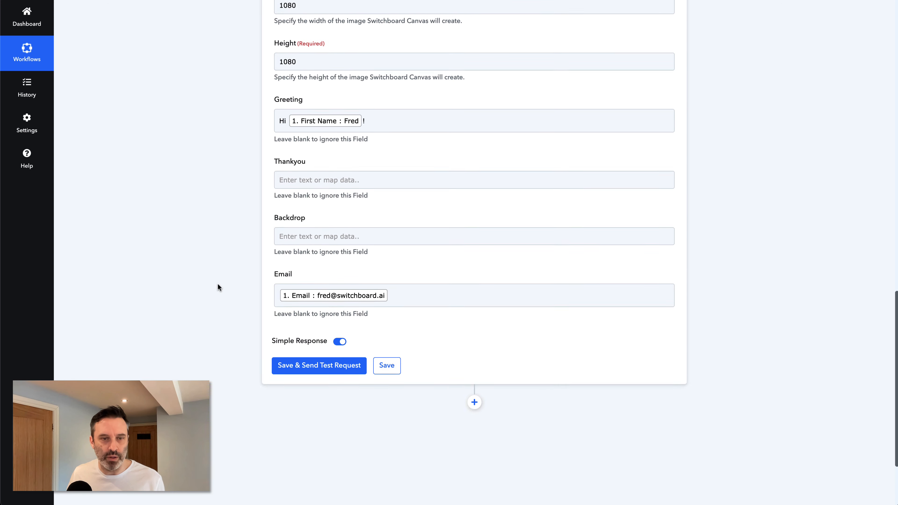
click(310, 348)
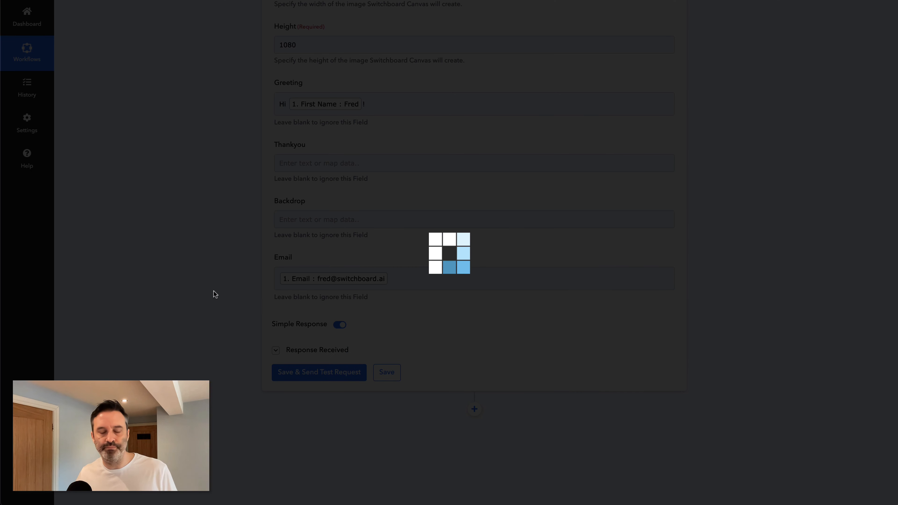
Step: Copy the generated 1080×1080 PNG image URL from the test response into a blank page
scroll(215, 294, down, 3)
scroll(213, 295, down, 10)
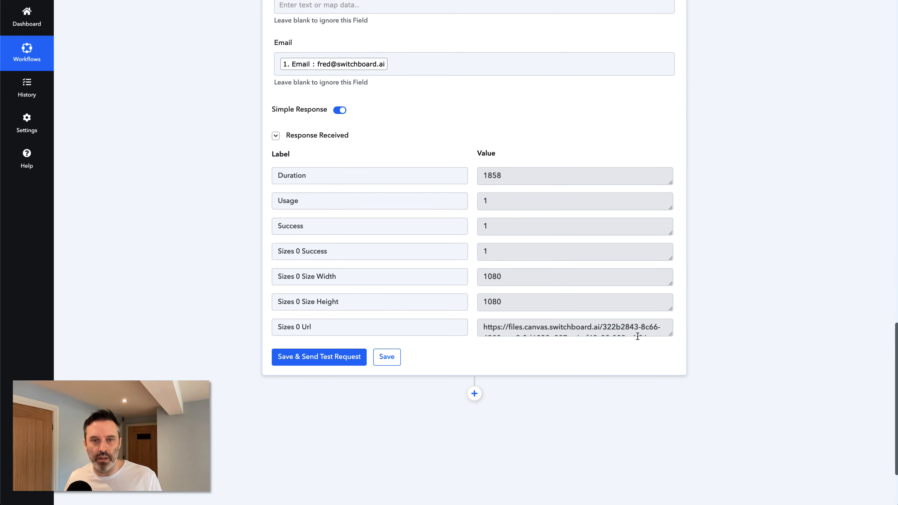
drag(668, 335, 668, 376)
click(579, 352)
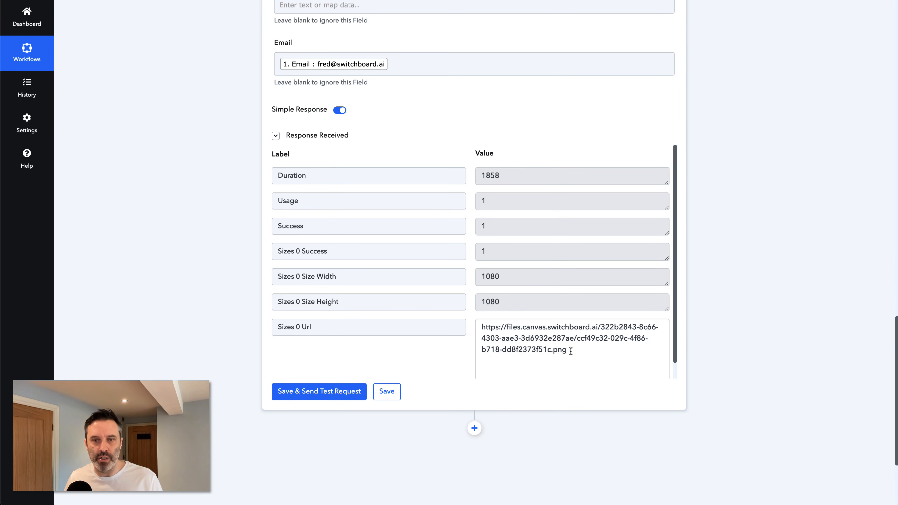
drag(579, 352, 460, 331)
key(super+c)
key(super+v)
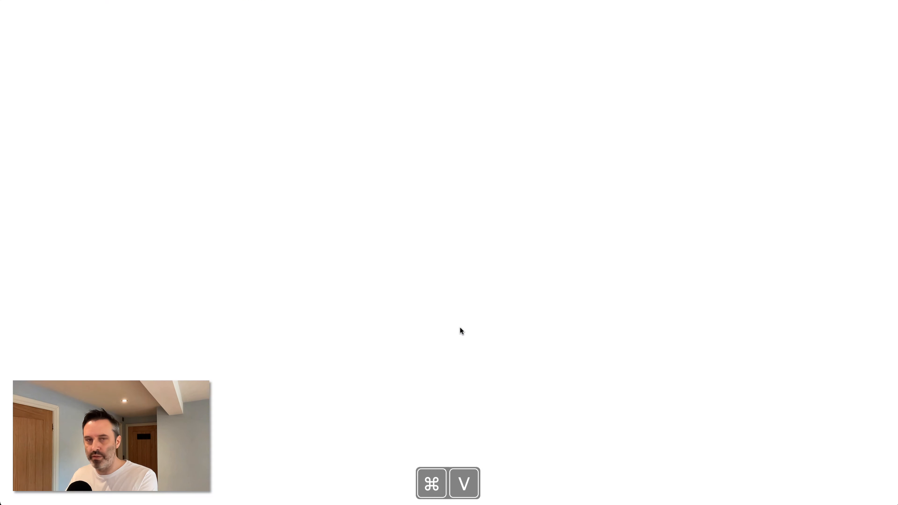
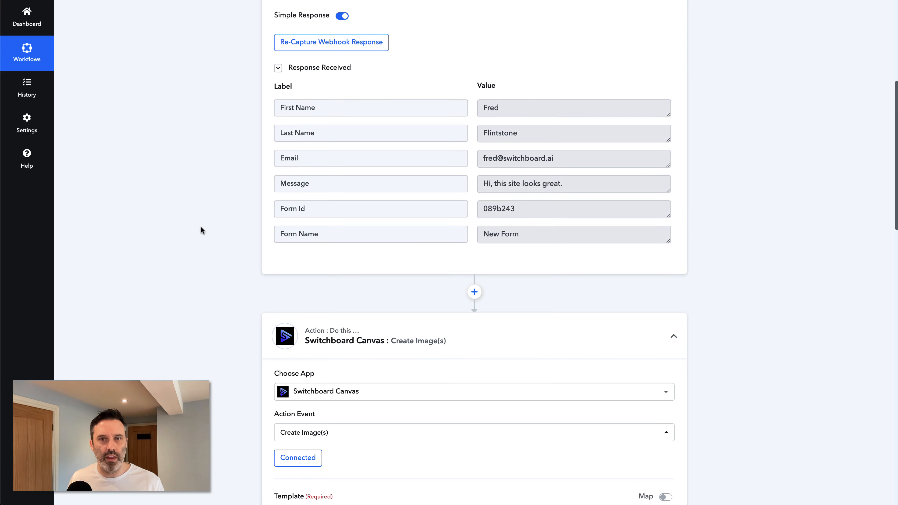
Step: Scroll back up the workflow toward the webhook trigger
scroll(201, 227, up, 2)
Step: Start re-capturing the webhook response and confirm replacing the old one
click(340, 107)
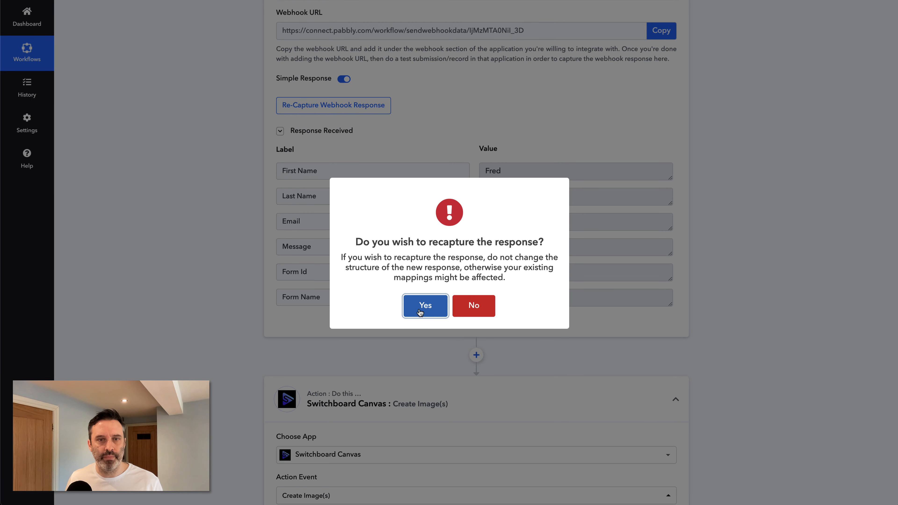
click(438, 307)
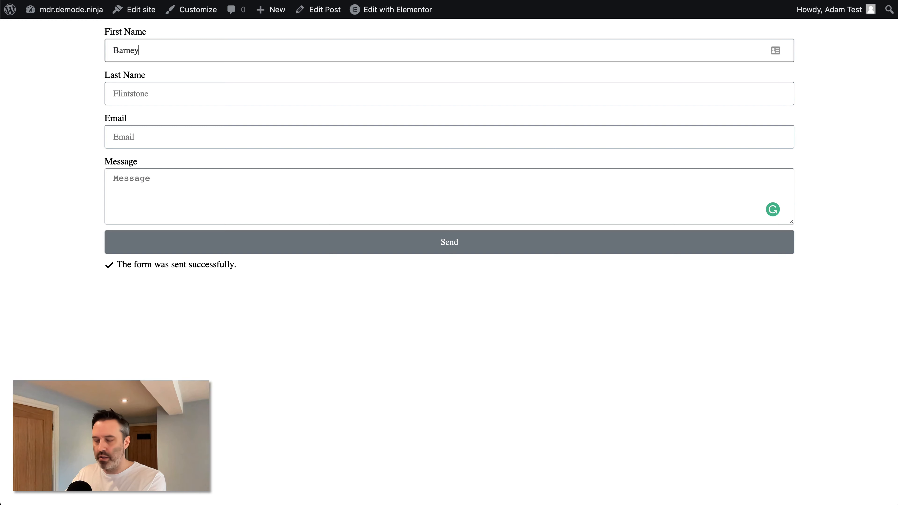
Step: Enter a new test last name and e-mail address in the contact form, moving on to Message
key(Tab)
text(Rubble)
key(Tab)
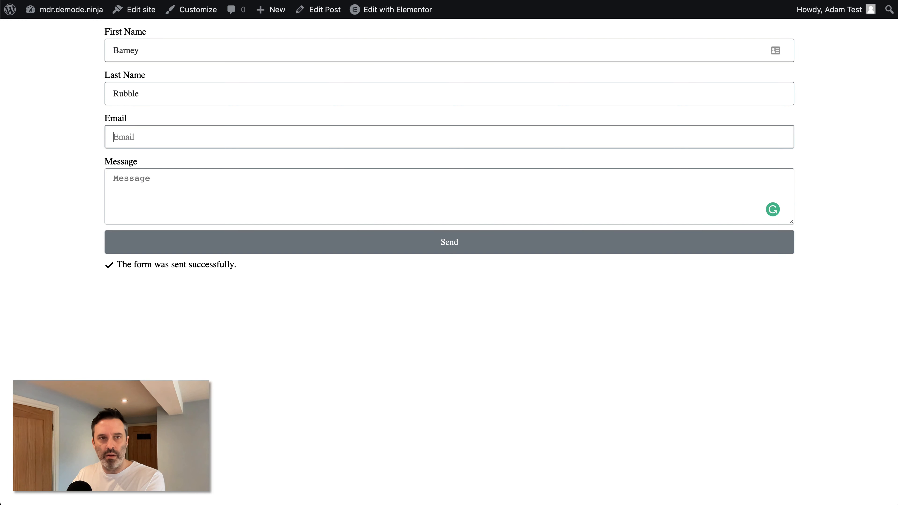
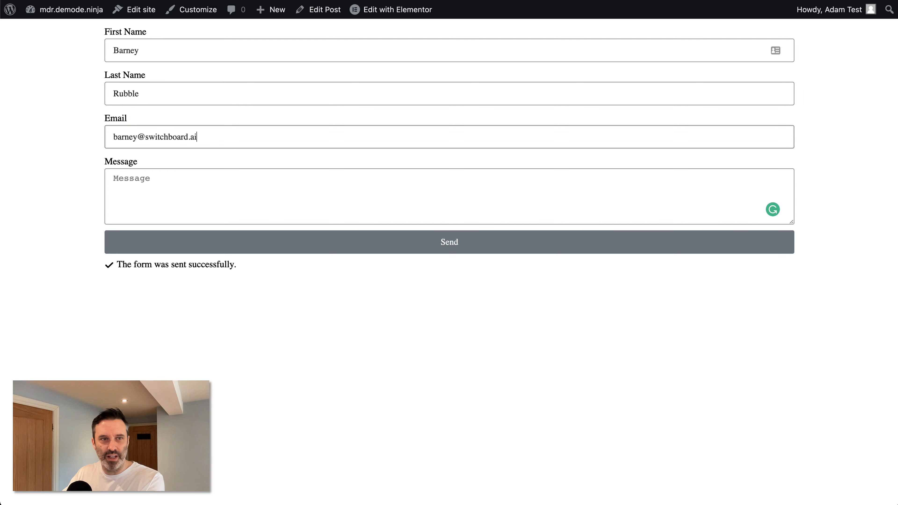
key(Tab)
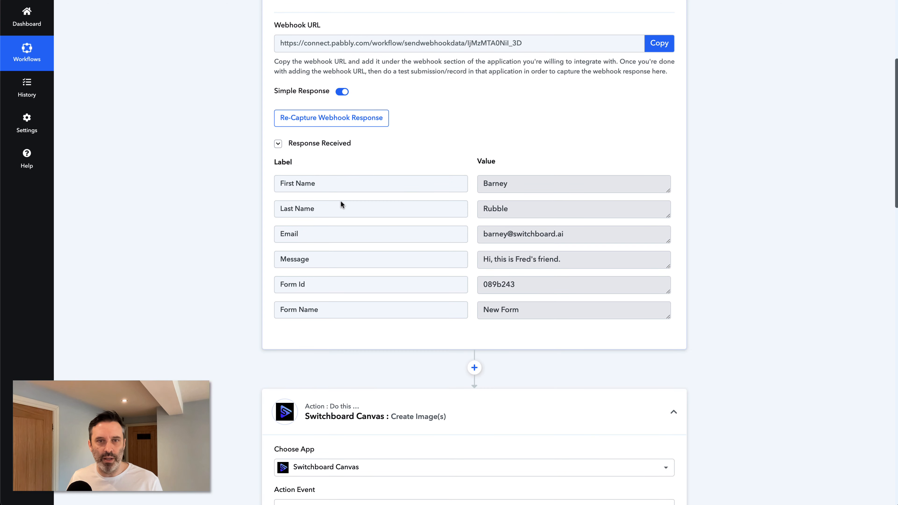
Step: Retest the Switchboard Canvas step on the new form data and check the returned image
scroll(231, 214, down, 9)
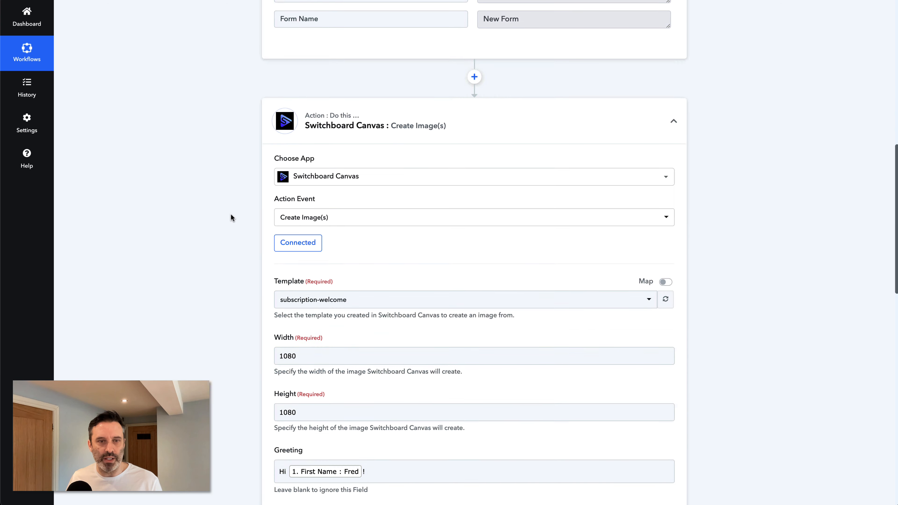
scroll(231, 213, down, 14)
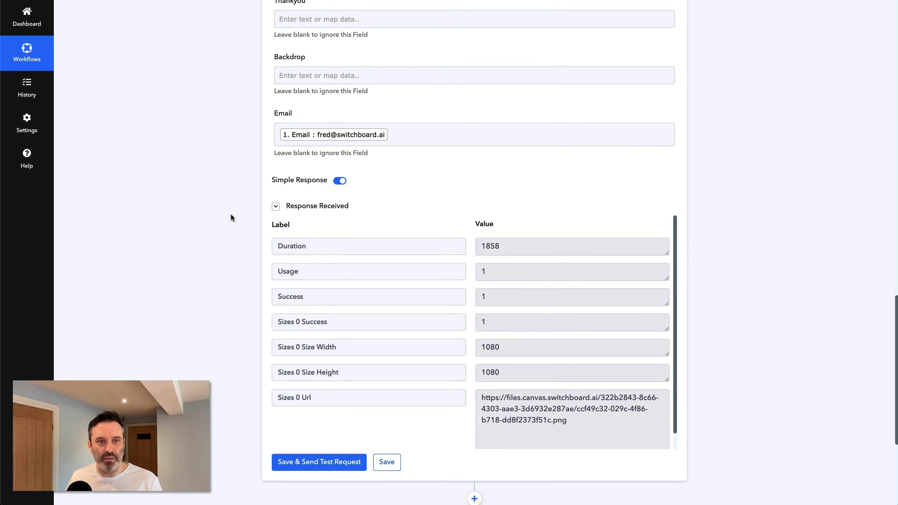
scroll(230, 213, down, 4)
click(319, 332)
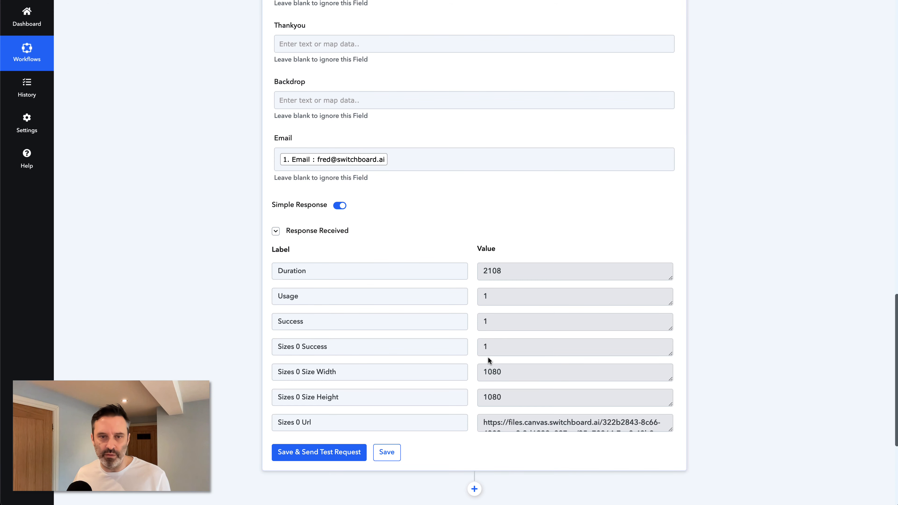
scroll(488, 357, down, 2)
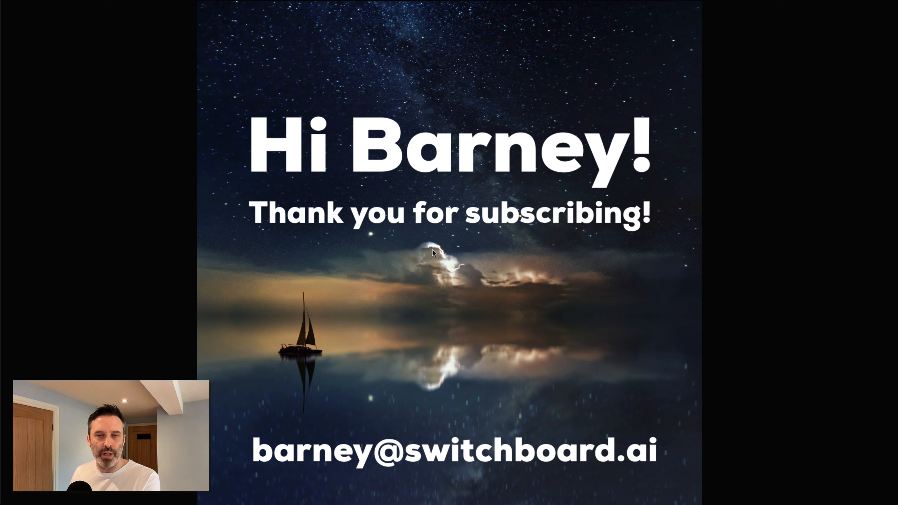
key(super+w)
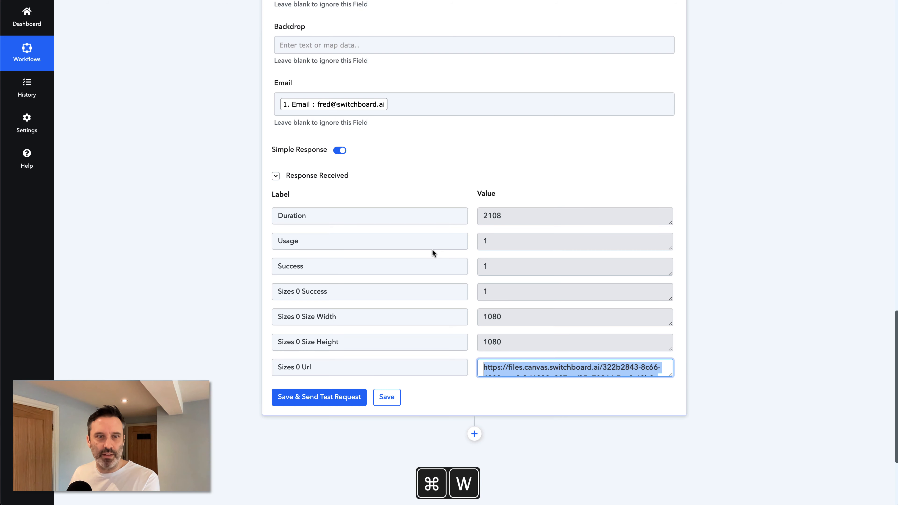
click(228, 260)
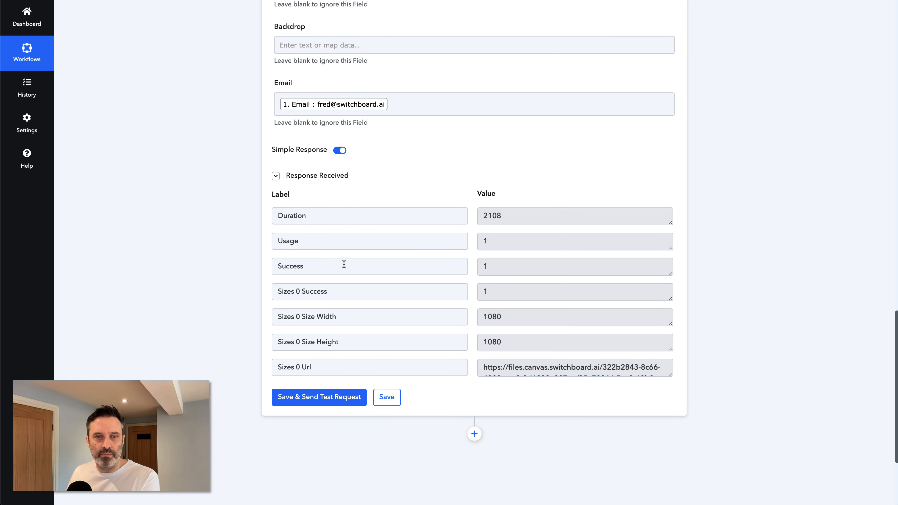
scroll(232, 271, down, 1)
scroll(232, 270, down, 5)
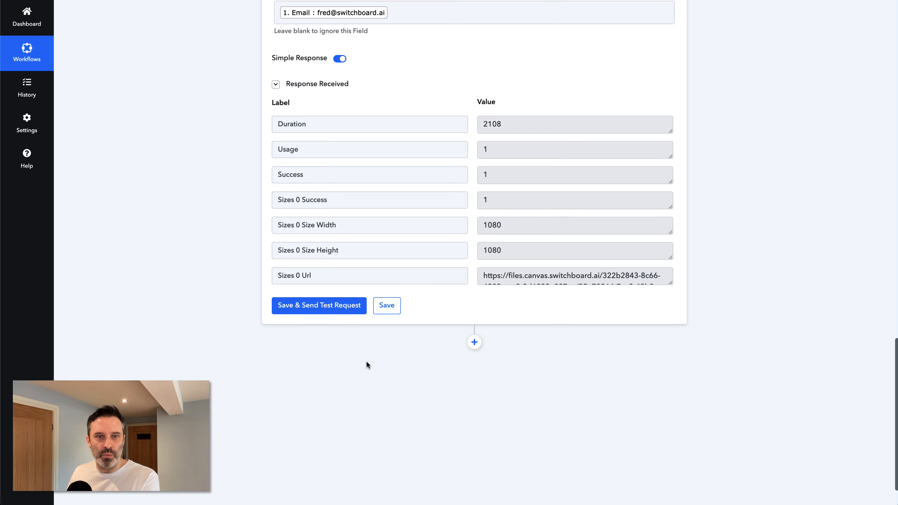
Step: Add an Elastic Email 'Send Email' action step after the Switchboard Canvas step
click(474, 342)
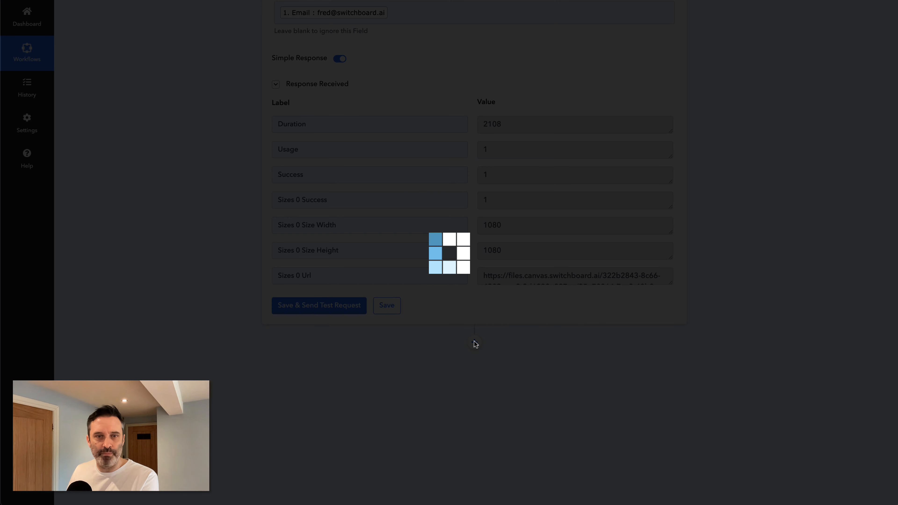
scroll(193, 250, down, 5)
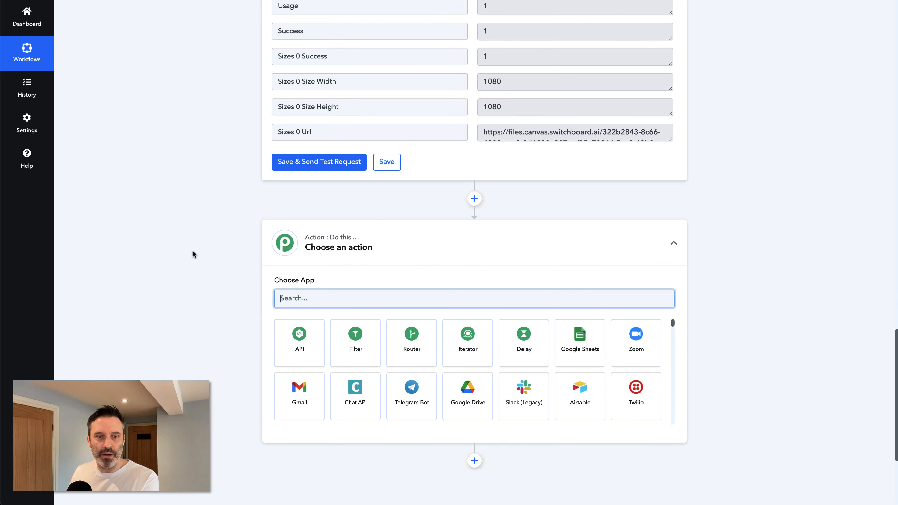
text(email)
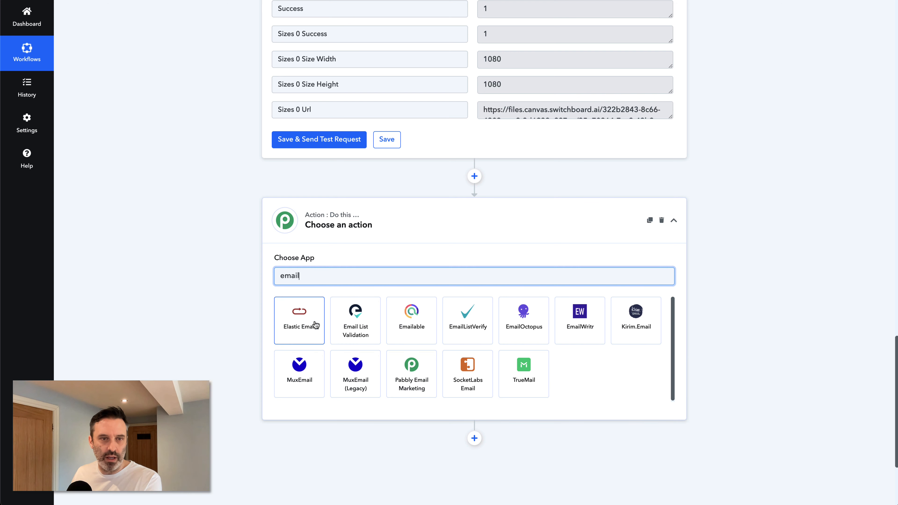
click(300, 319)
scroll(362, 248, down, 7)
click(361, 156)
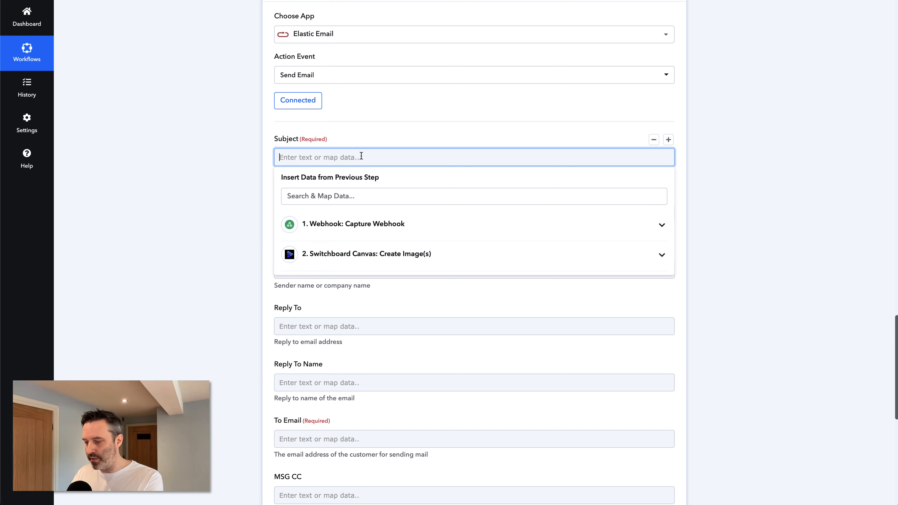
Step: Set the subject to 'Welcome to the site, ' plus the webhook First Name and '!'
text(Wlecome)
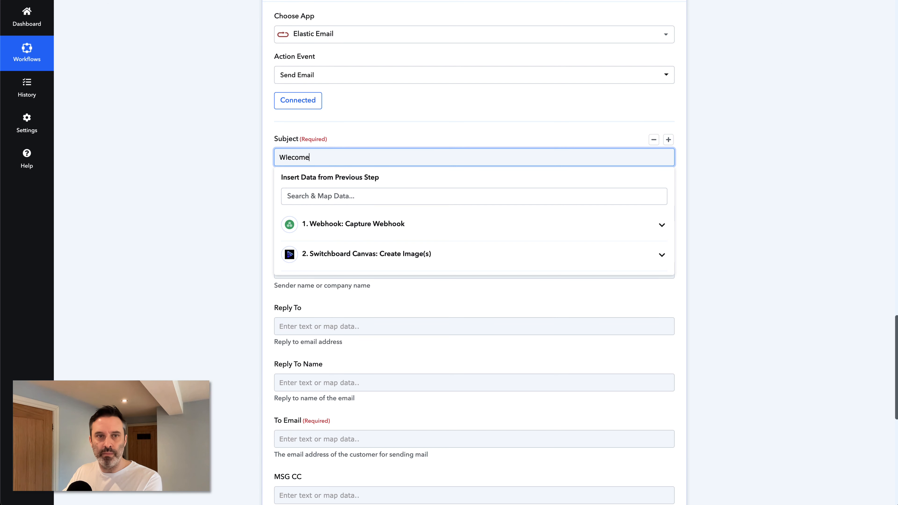
key(alt+shift+Left)
key(alt+shift+Left)
text(Wel)
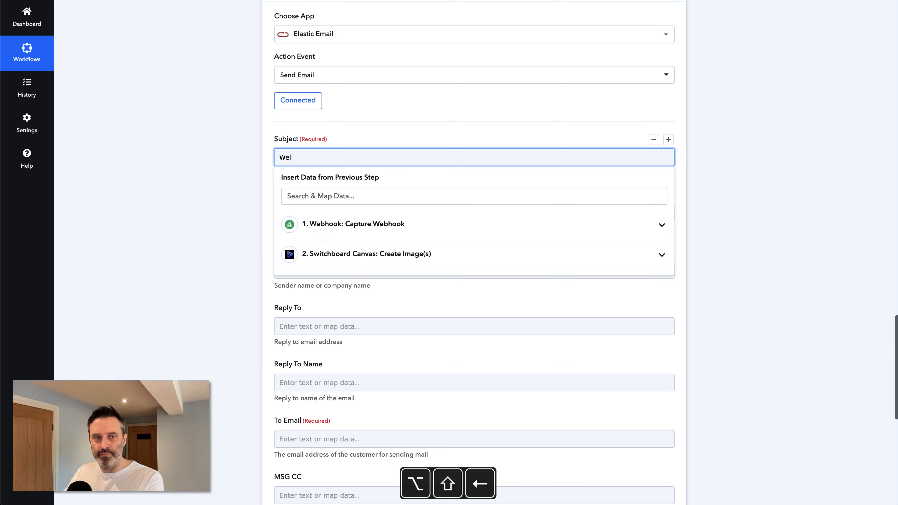
text(come to the site,)
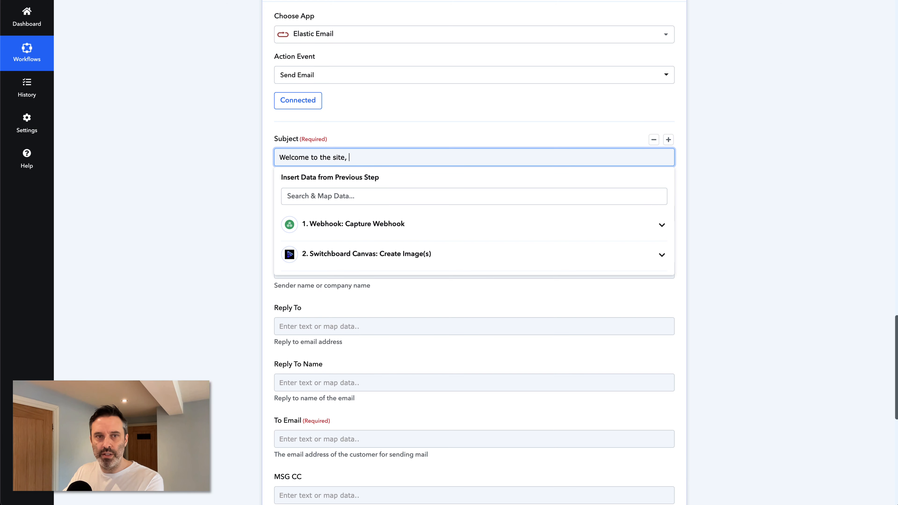
click(341, 224)
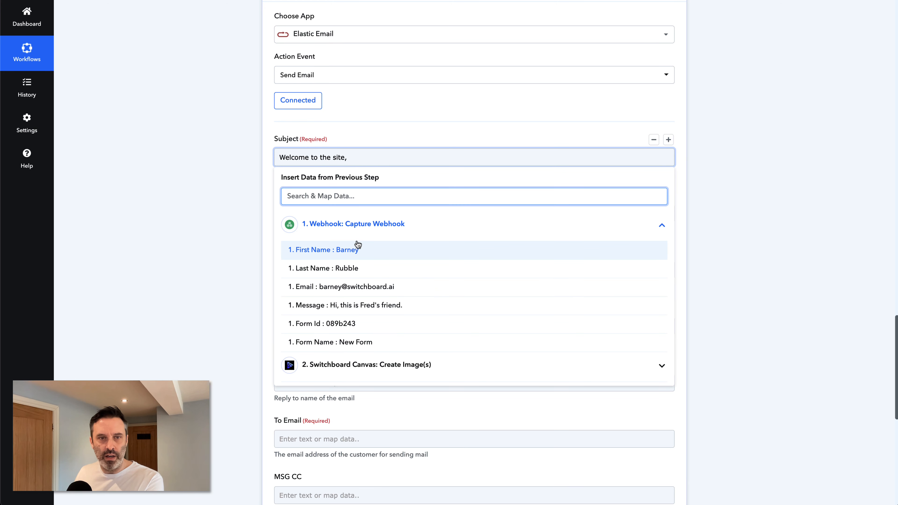
click(341, 250)
text(!)
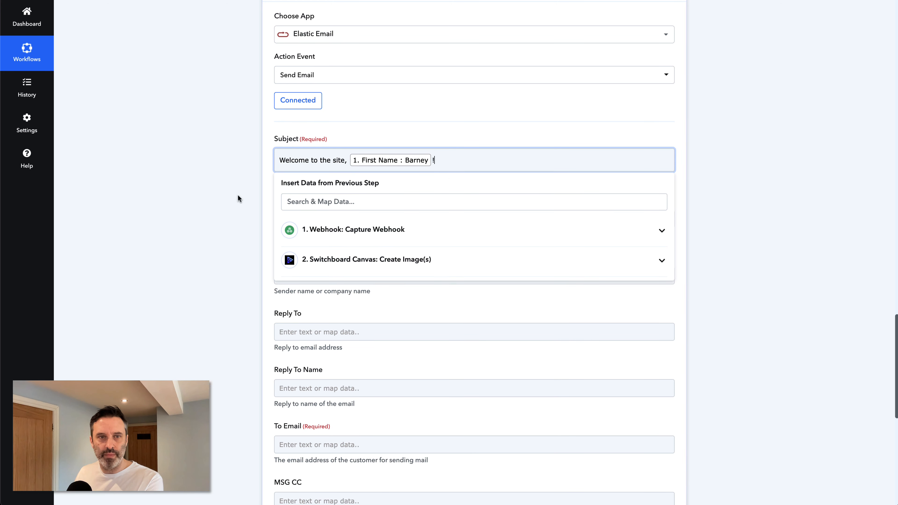
click(214, 197)
Step: Enter the sender e-mail address and set From Name to 'Administrator'
click(278, 218)
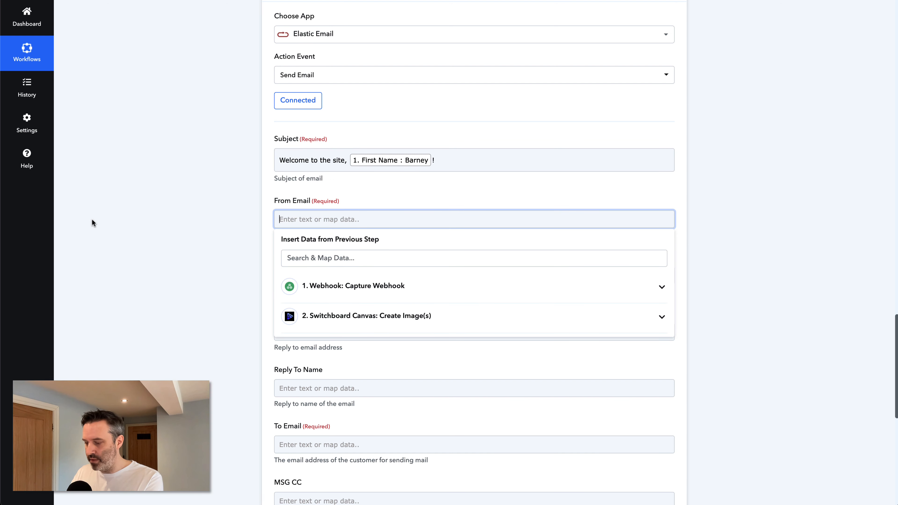
text(ail)
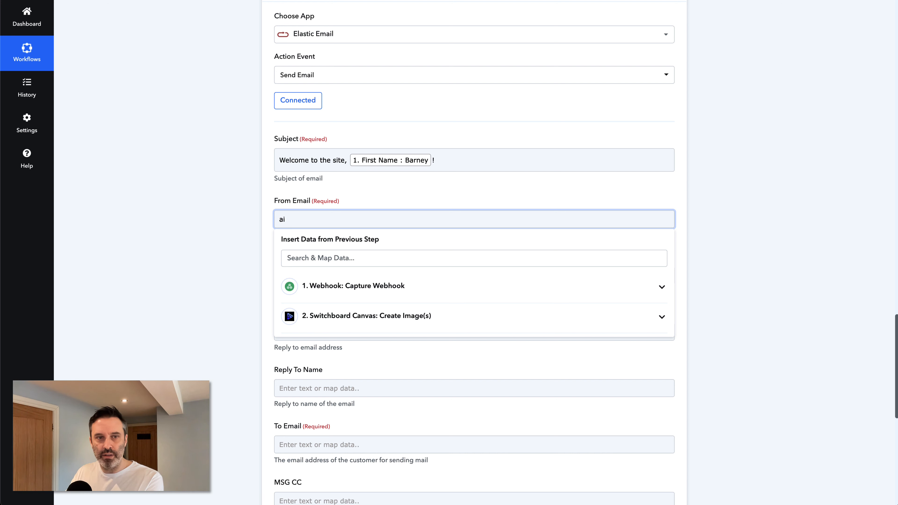
key(BackSpace)
key(BackSpace)
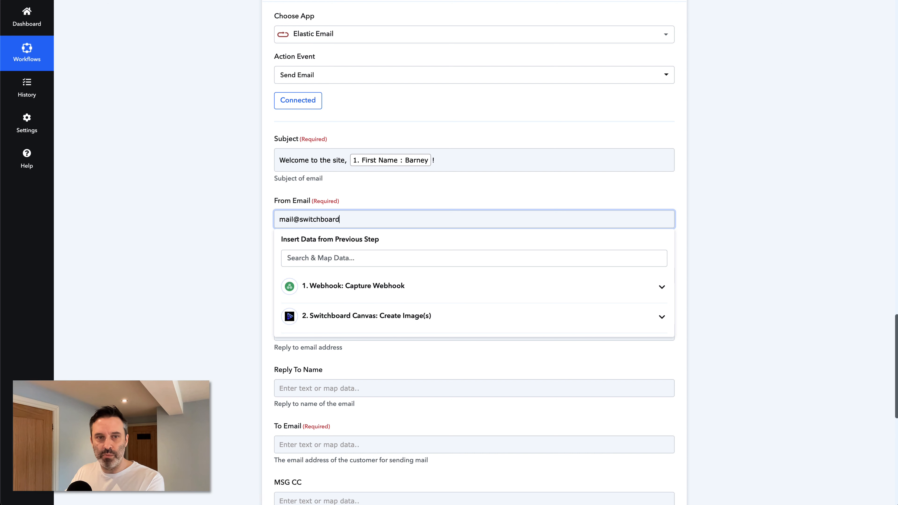
click(200, 227)
scroll(232, 251, down, 1)
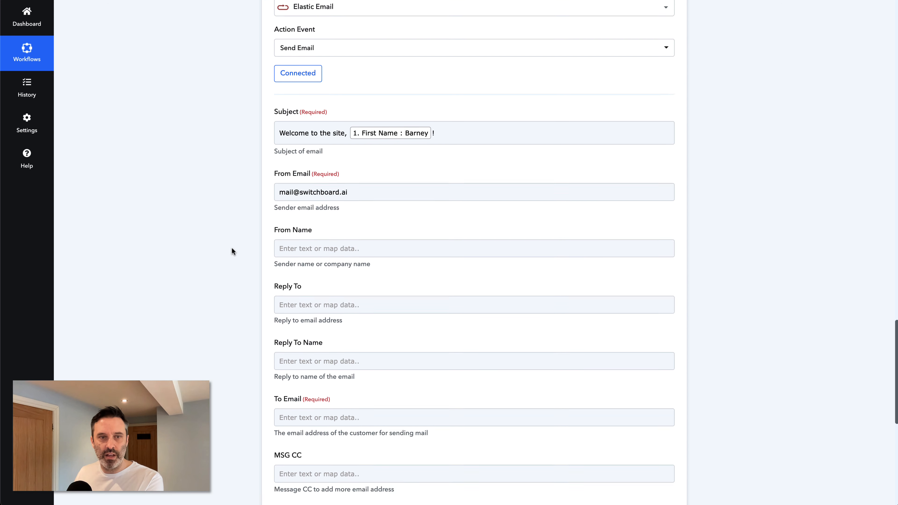
click(318, 240)
text(Administrator)
double_click(236, 222)
Step: Map the webhook's Email value into the To Email field
scroll(237, 222, down, 5)
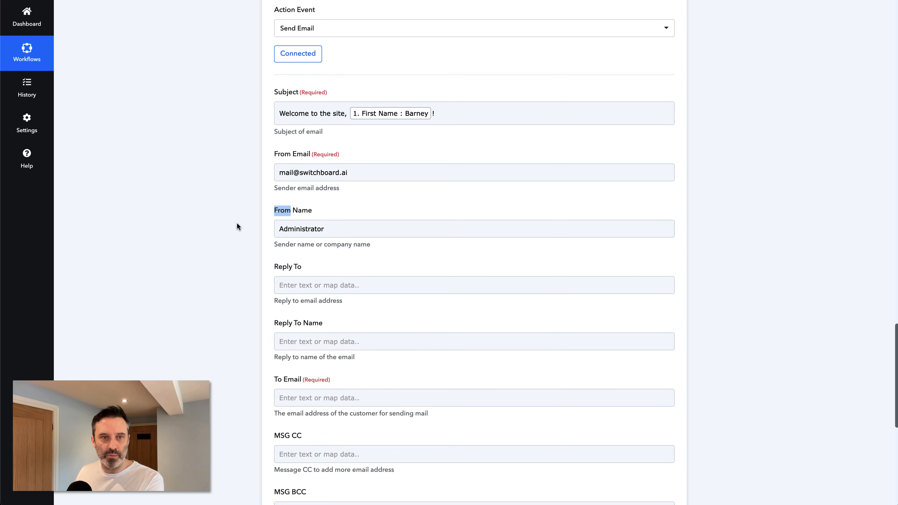
click(309, 250)
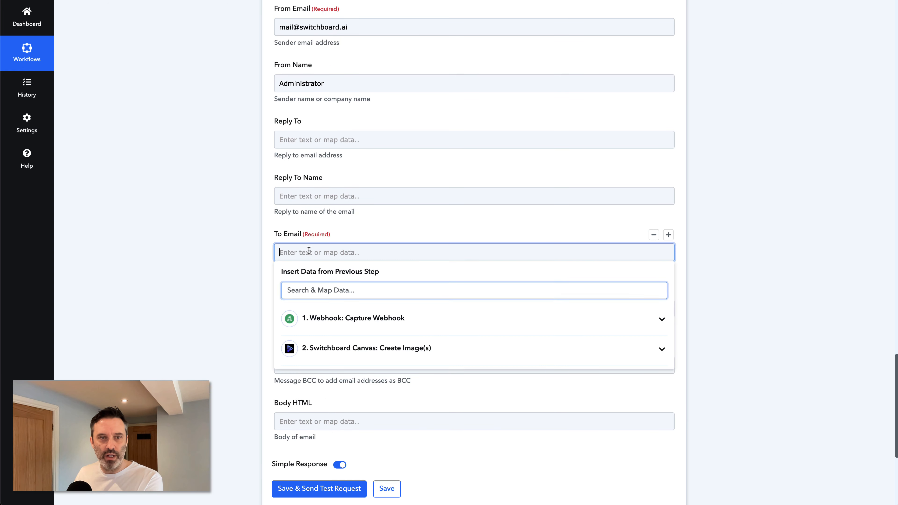
click(371, 317)
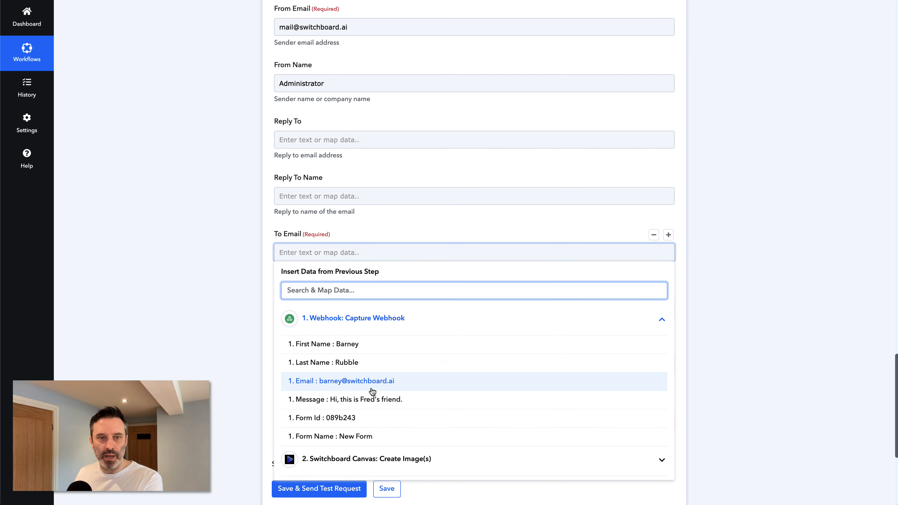
click(338, 381)
click(235, 246)
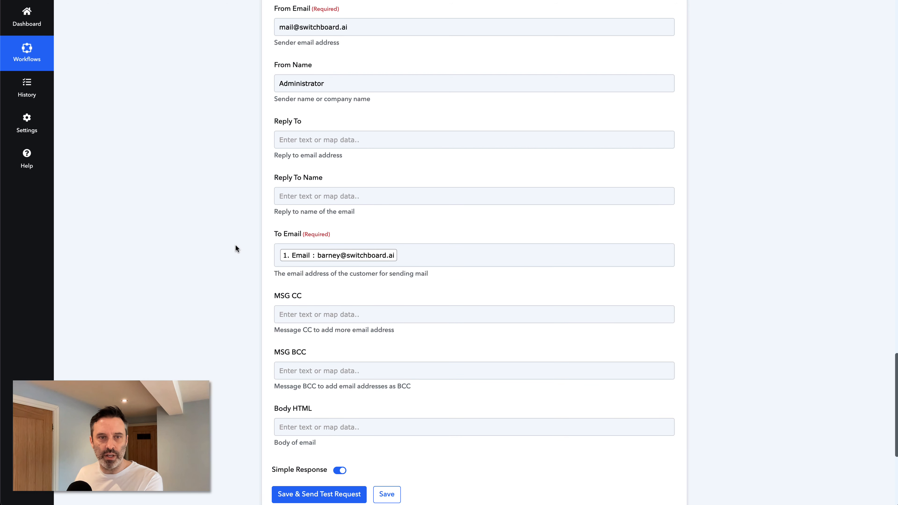
Step: Put <img src="Sizes 0 Url" /> in Body HTML, then save and send a test
scroll(235, 245, down, 1)
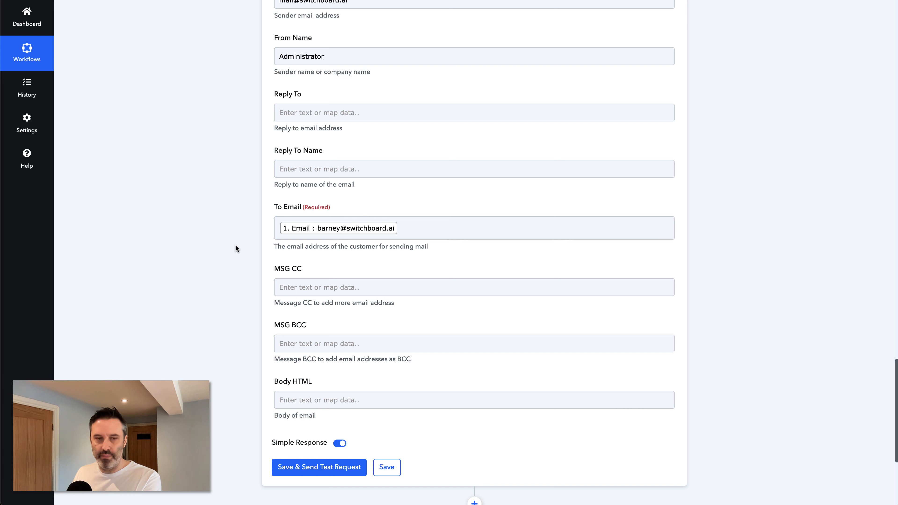
scroll(219, 232, down, 2)
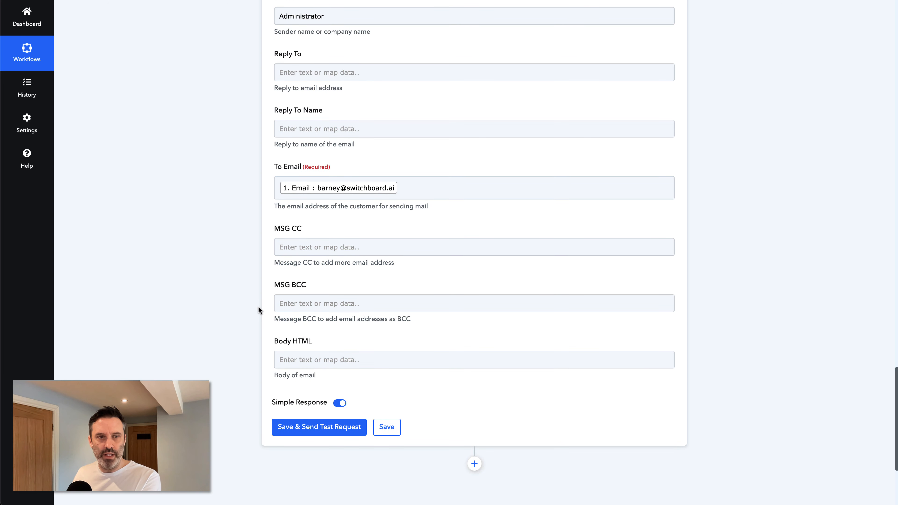
click(301, 345)
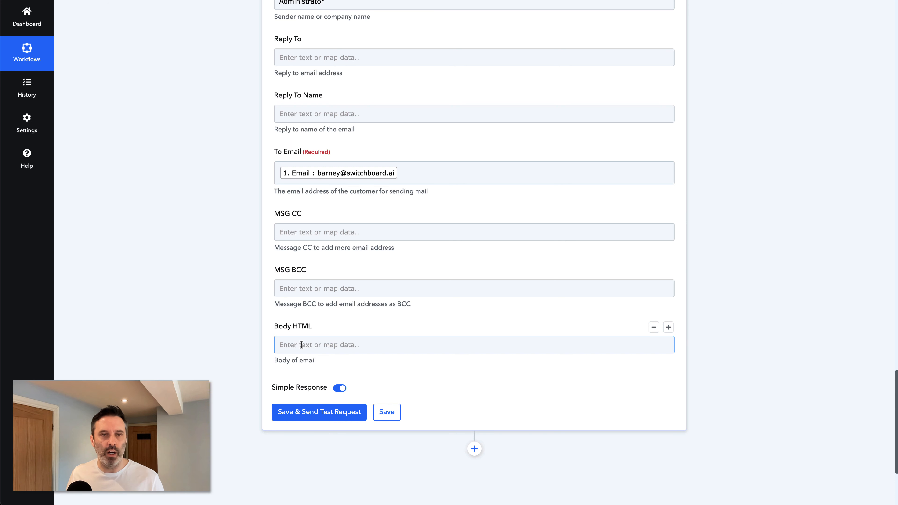
text(<img src="">)
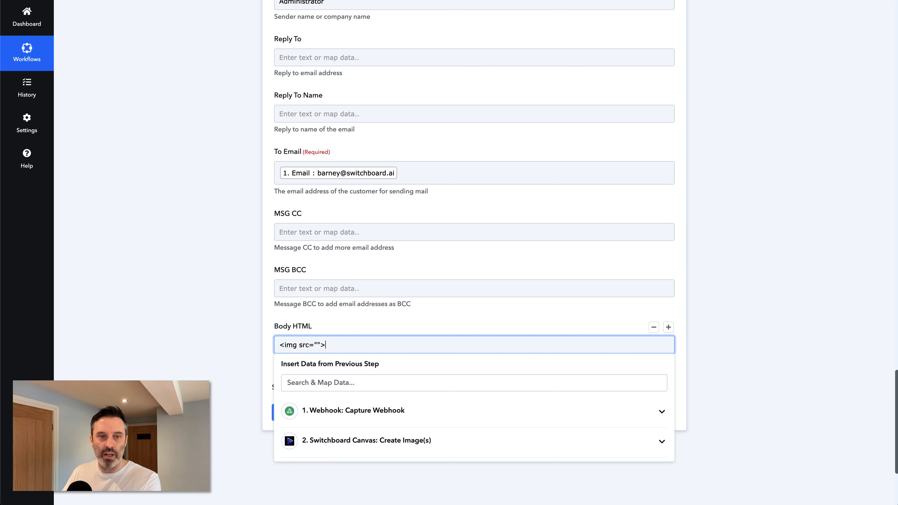
key(Left)
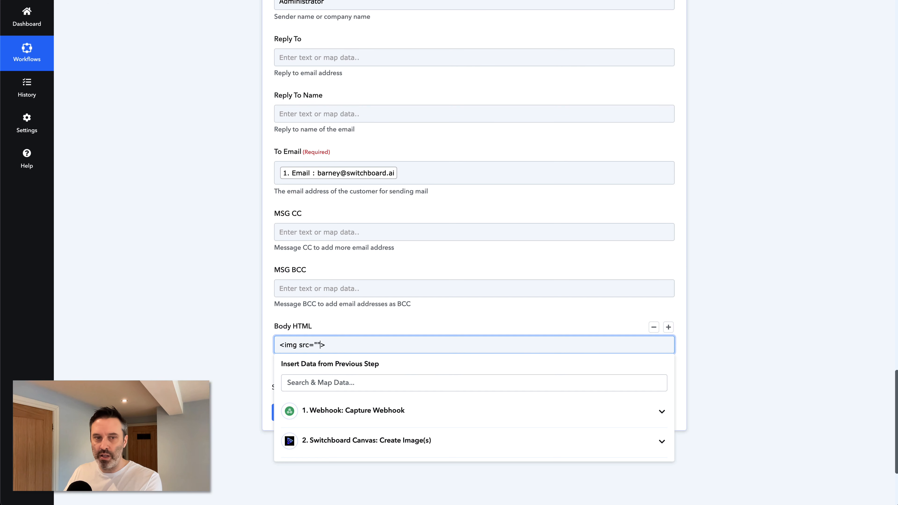
text(/)
key(Left)
key(Left)
key(Left)
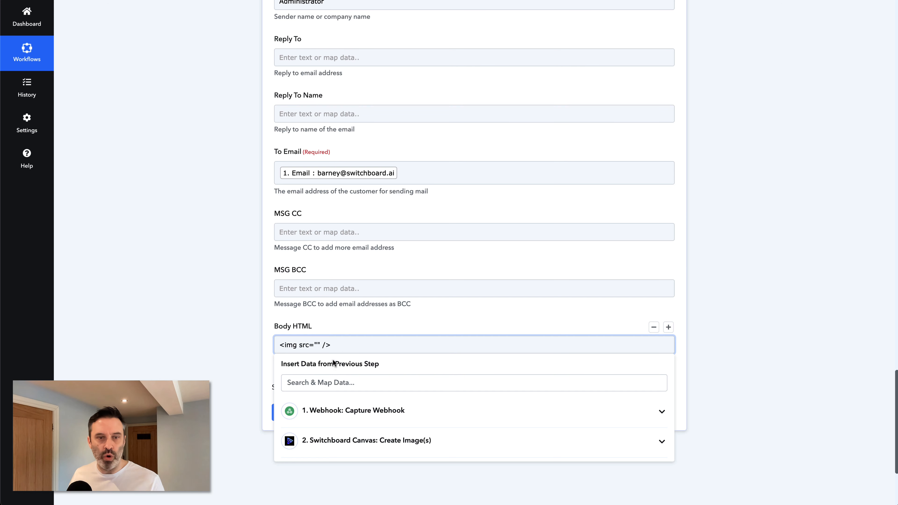
click(367, 440)
scroll(366, 441, down, 4)
click(354, 389)
click(226, 304)
click(319, 307)
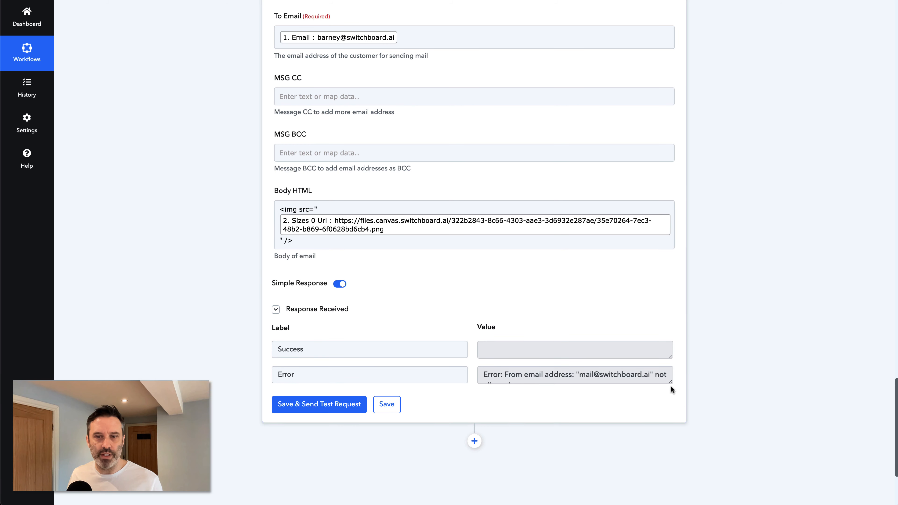
Step: Read the full error, then re-save the step with the Elastic Email #2 connection
mouse_move(670, 382)
mouse_down()
mouse_move(676, 420)
mouse_move(672, 399)
mouse_up()
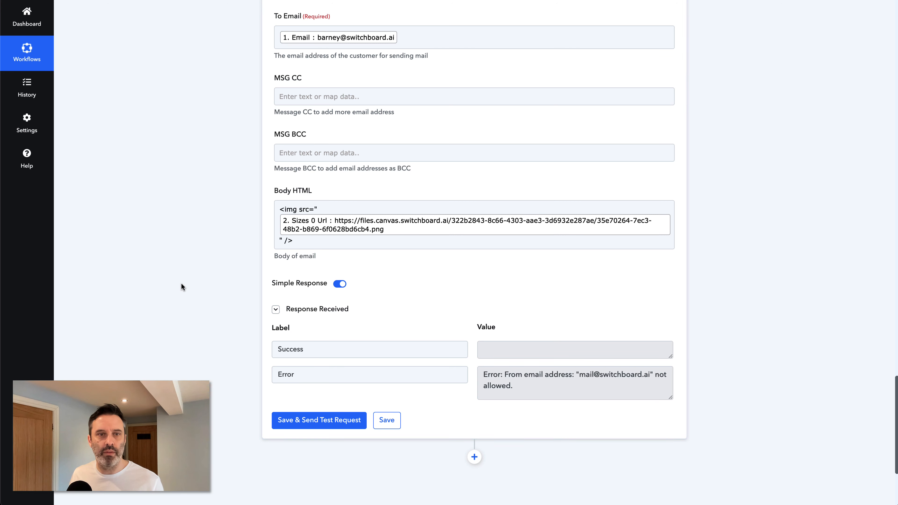
scroll(181, 285, up, 7)
scroll(181, 283, up, 9)
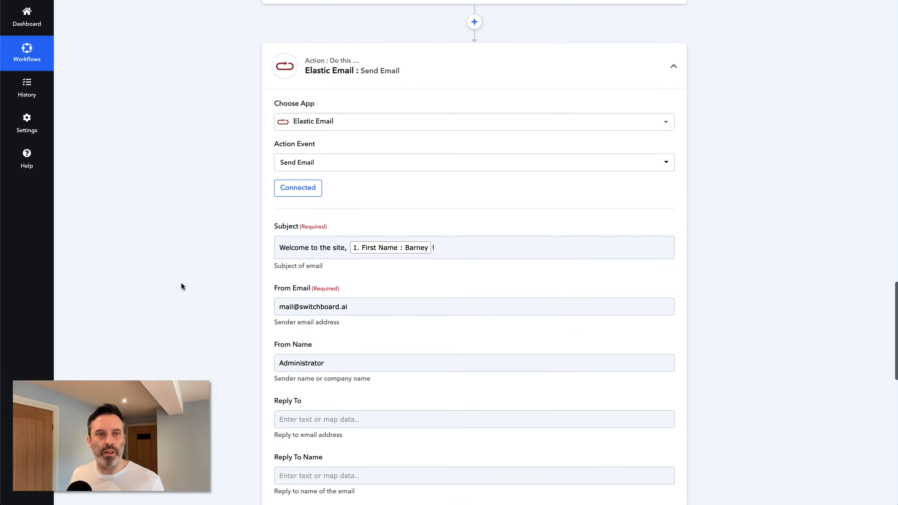
click(293, 228)
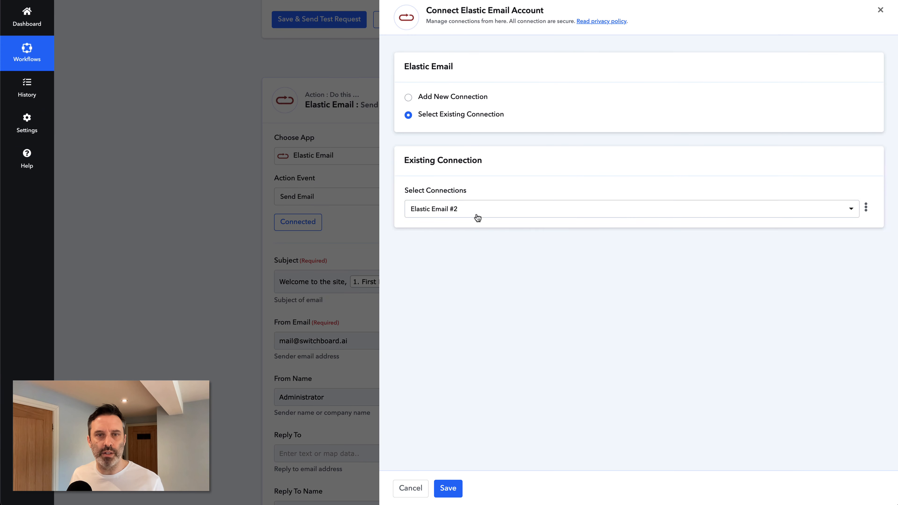
click(474, 212)
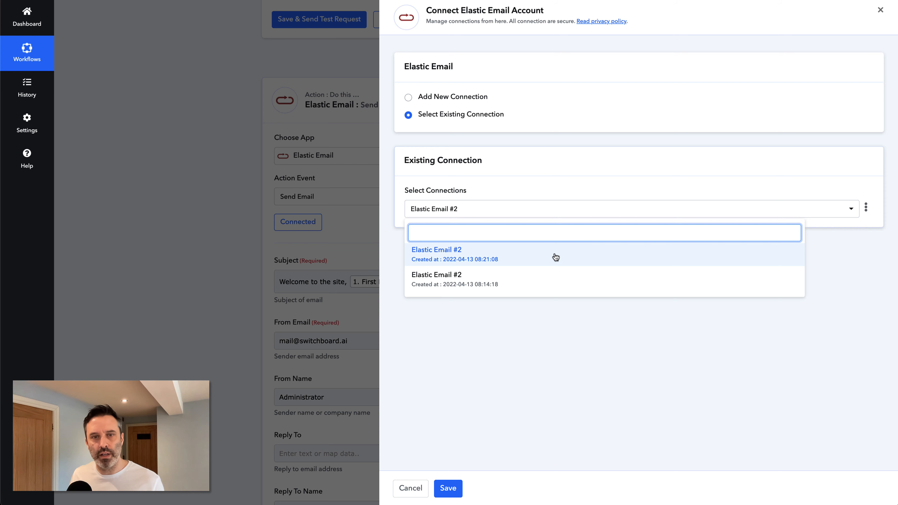
click(503, 279)
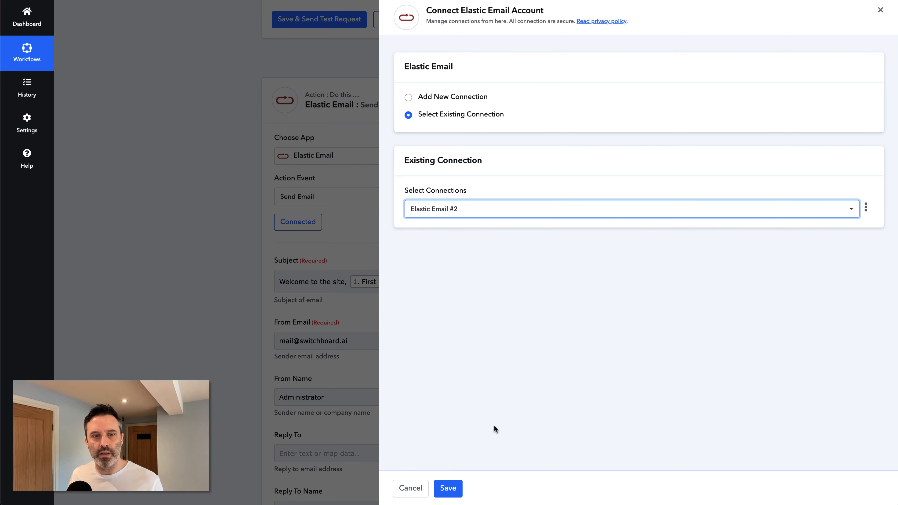
click(448, 488)
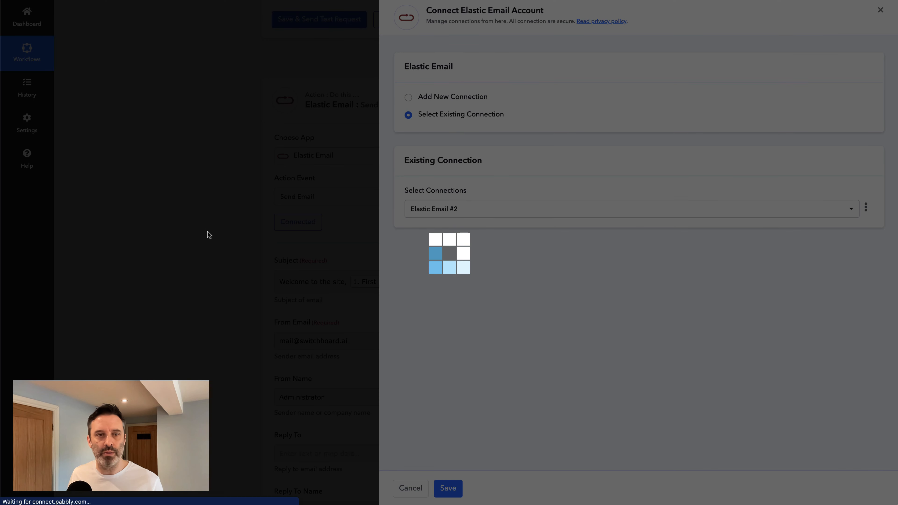
scroll(229, 222, down, 1)
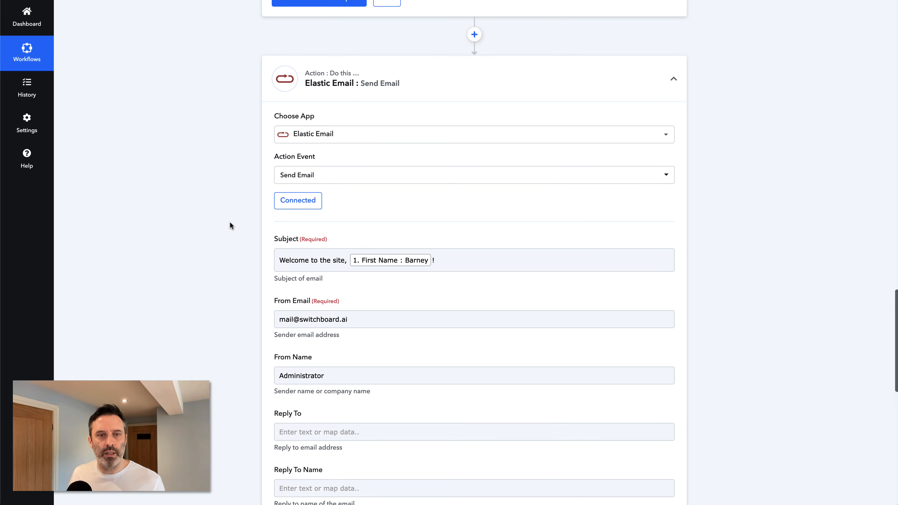
Step: Test the Elastic Email step, expand its sender-not-allowed error, then switch to the mail app
scroll(230, 223, down, 5)
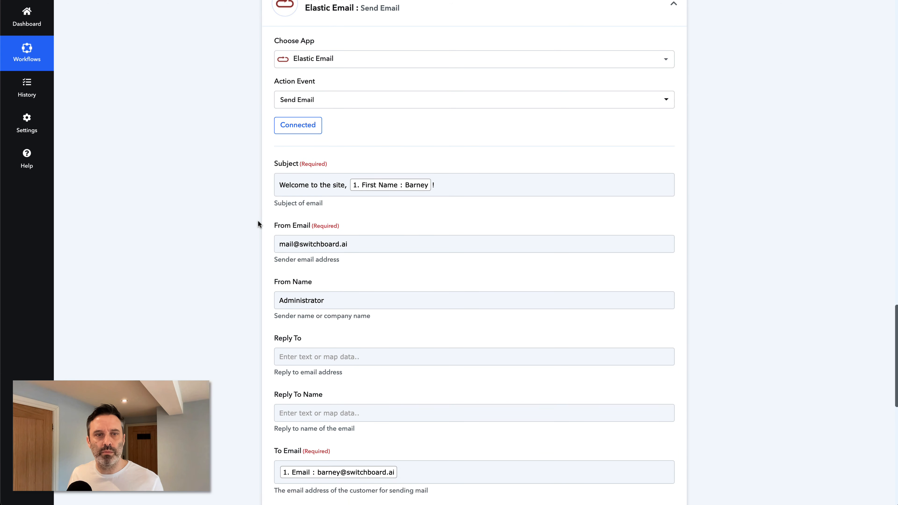
scroll(240, 239, down, 8)
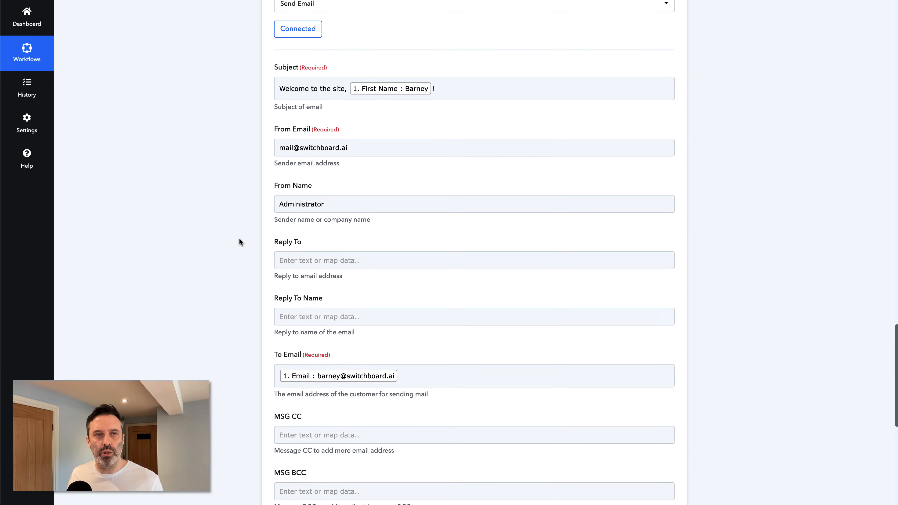
scroll(239, 242, down, 10)
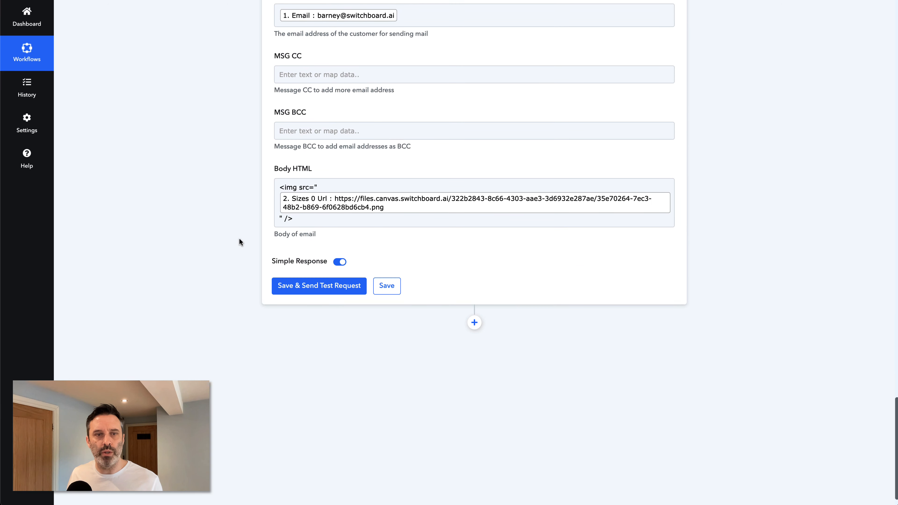
click(318, 286)
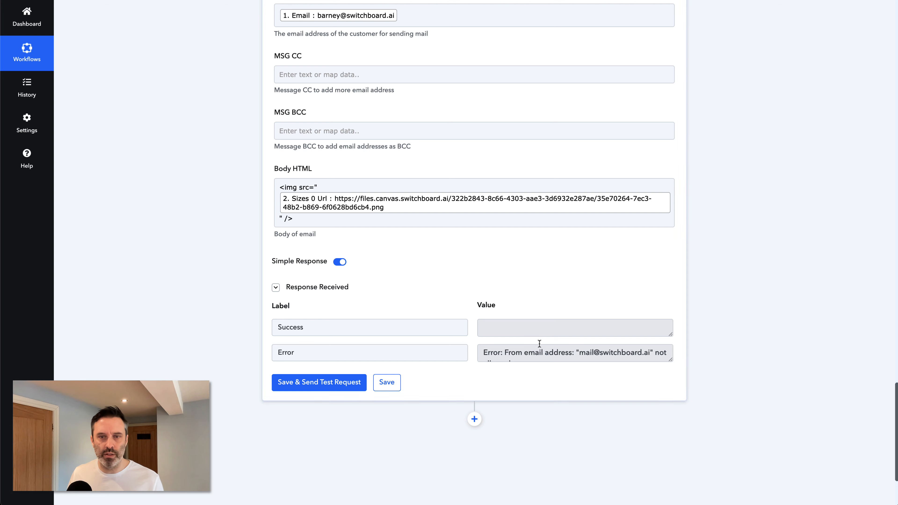
drag(670, 360, 677, 388)
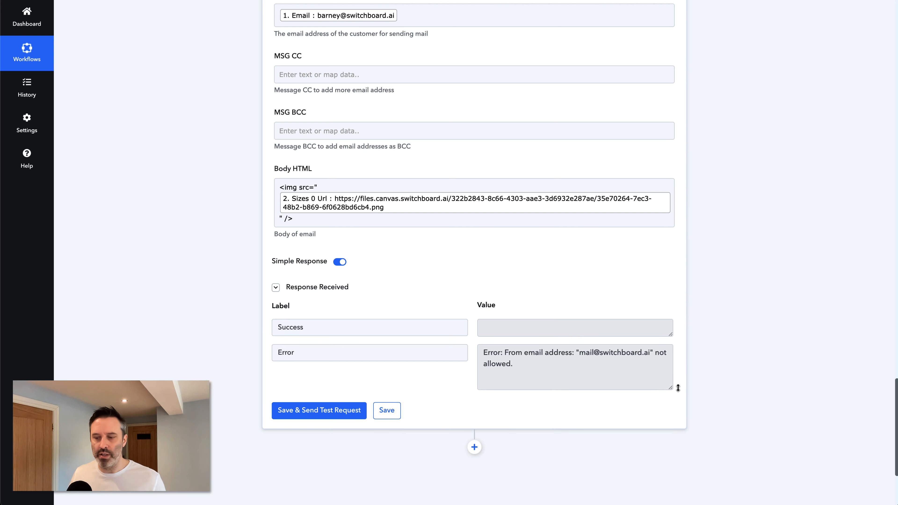
key(super+Tab)
key(super+Tab)
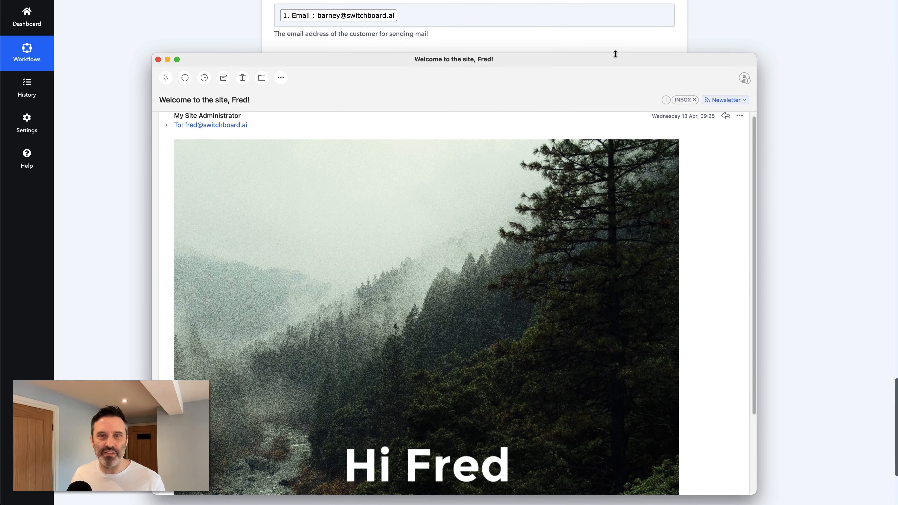
Step: Look over the received email's 'Thank you for signing up!' image, then close it
drag(616, 56, 602, 21)
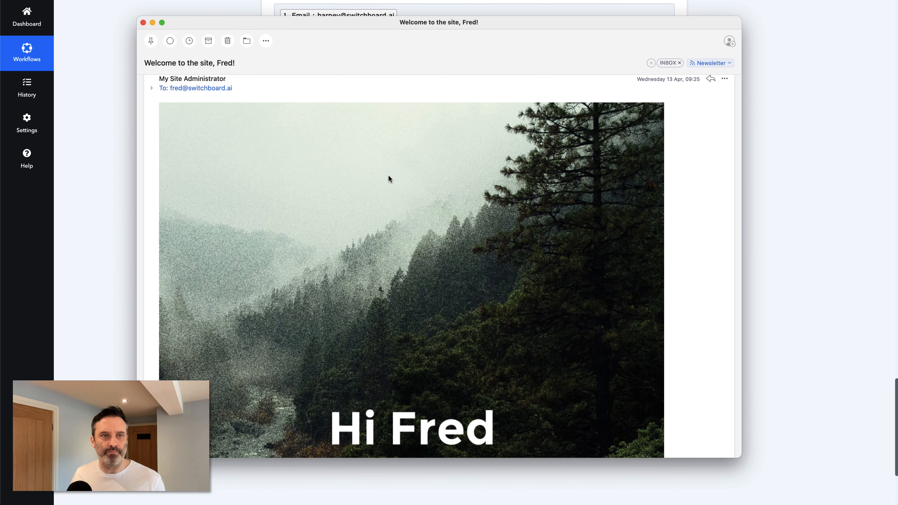
scroll(239, 143, up, 1)
scroll(239, 143, down, 5)
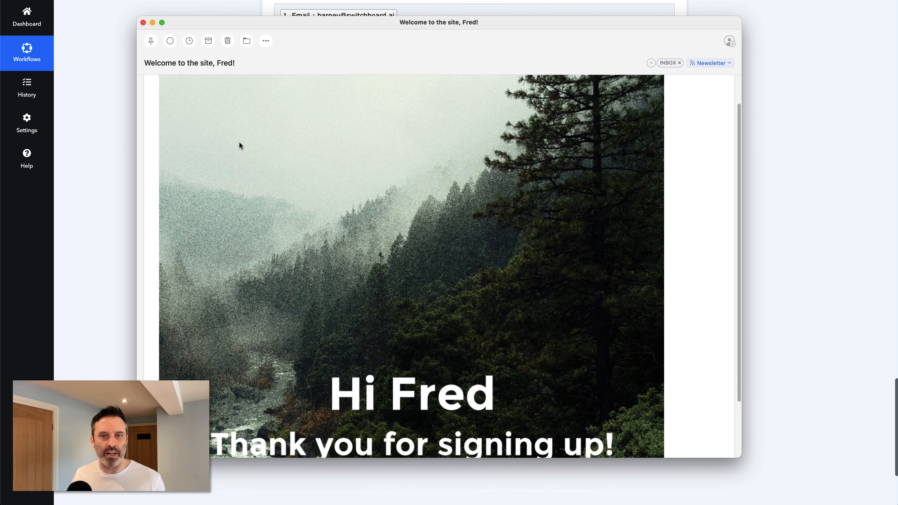
scroll(239, 143, down, 1)
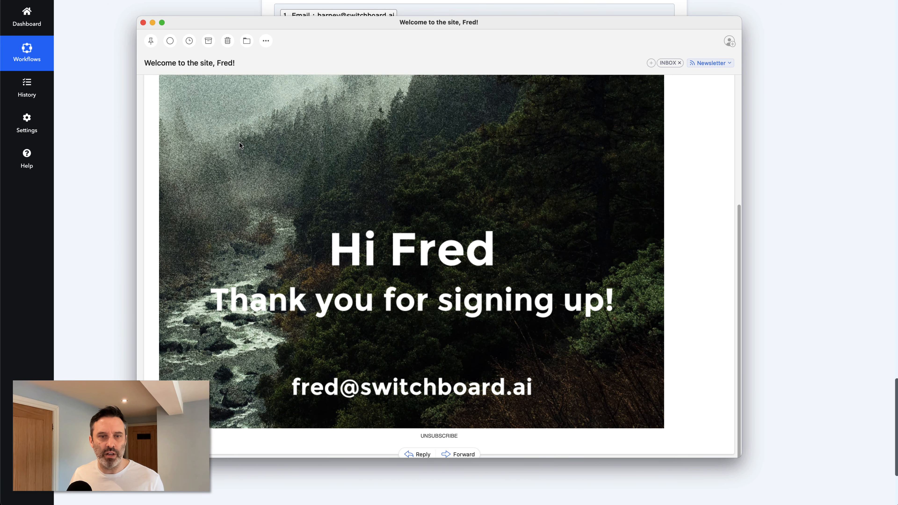
scroll(506, 234, up, 3)
scroll(506, 235, down, 3)
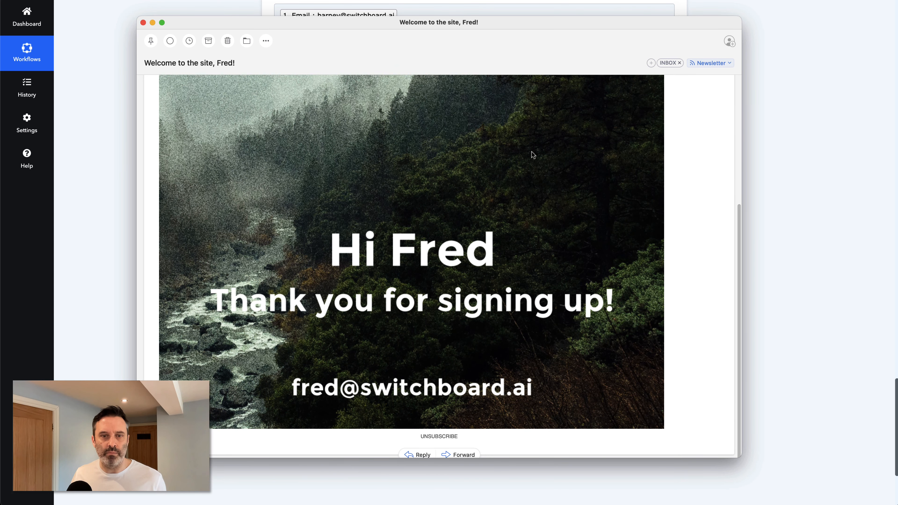
key(super+w)
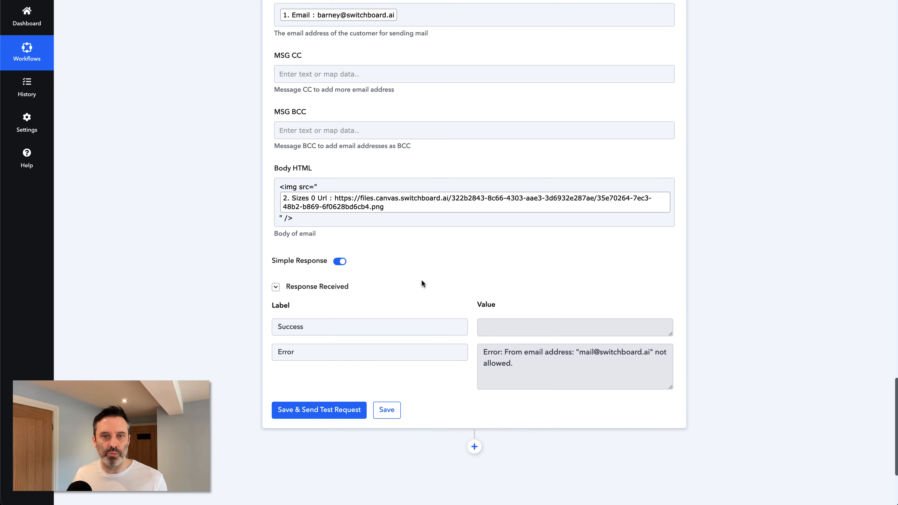
scroll(225, 283, up, 1)
scroll(223, 280, up, 15)
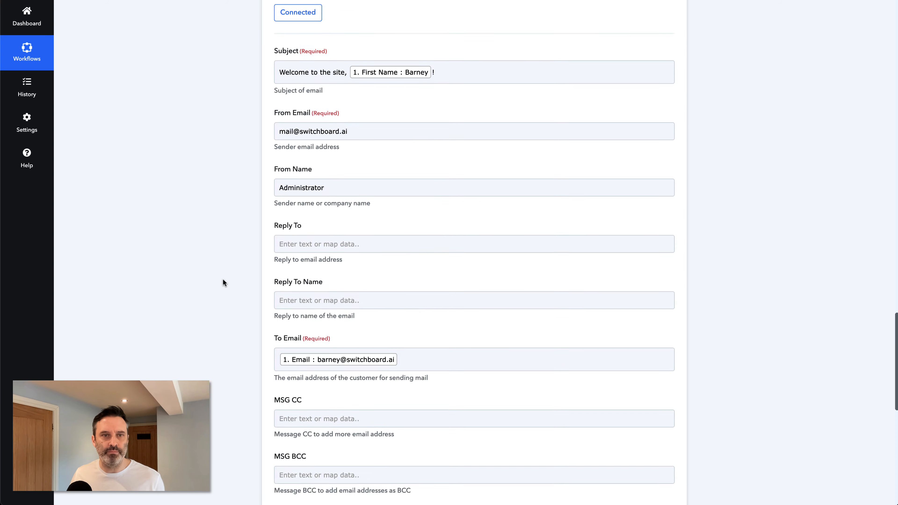
scroll(223, 280, down, 15)
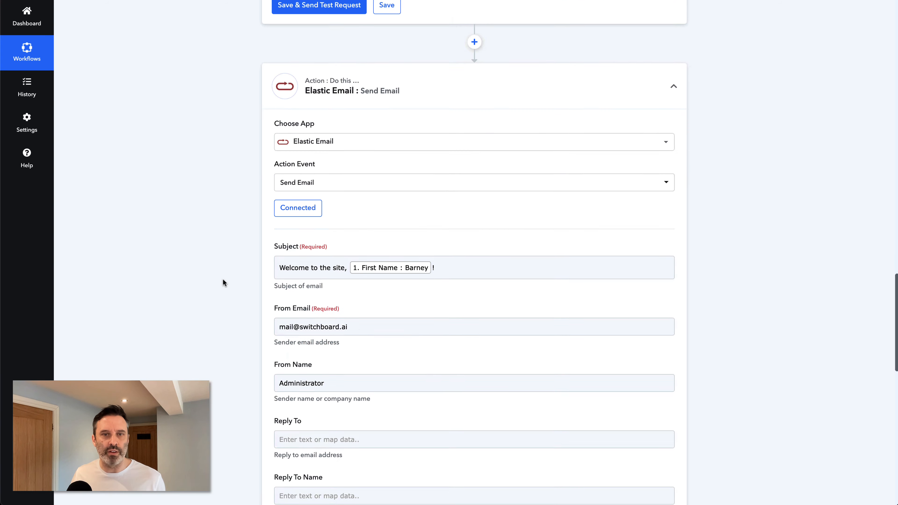
scroll(223, 280, up, 20)
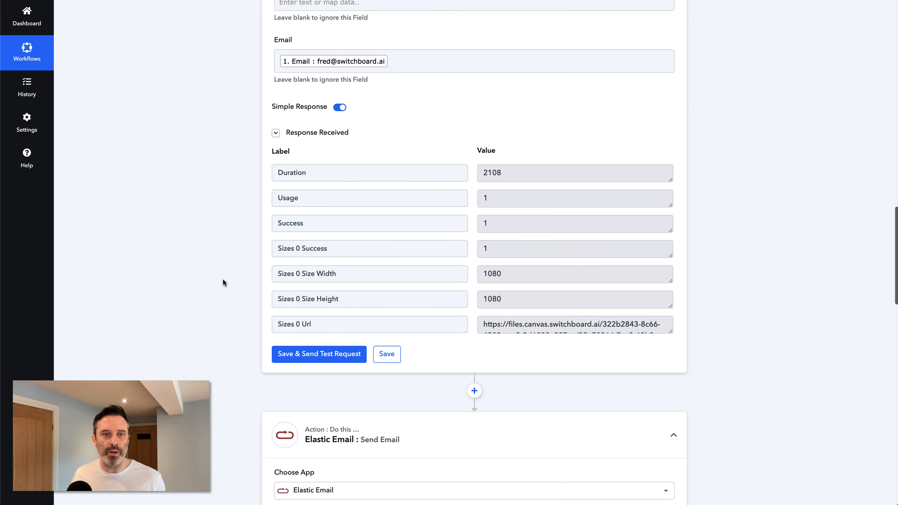
scroll(223, 279, down, 20)
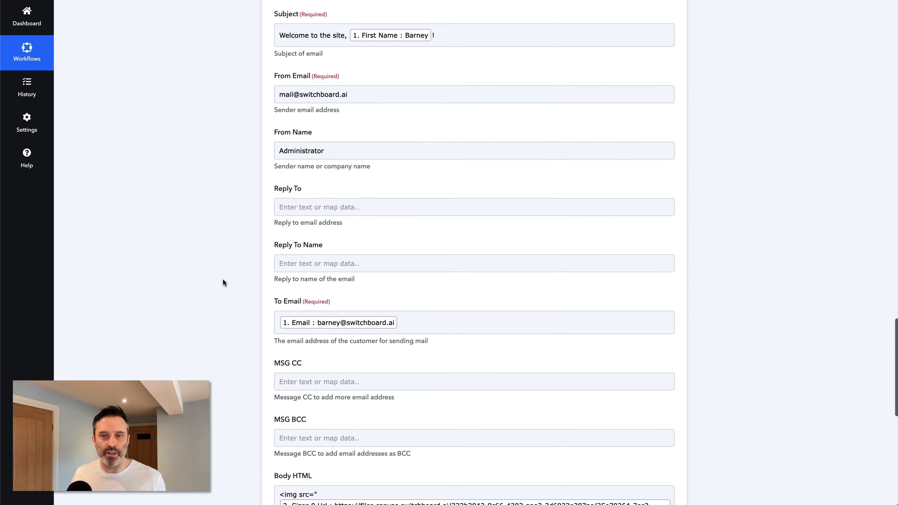
scroll(223, 279, up, 2)
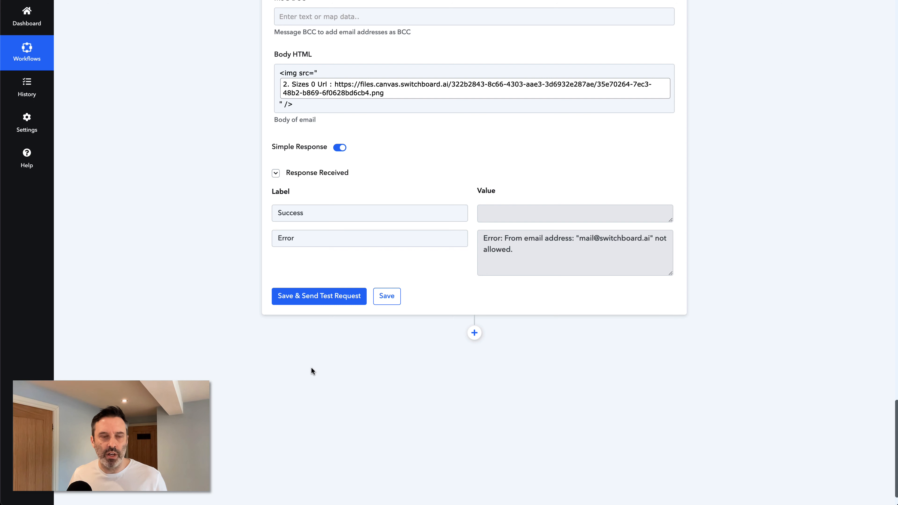
scroll(346, 387, up, 1)
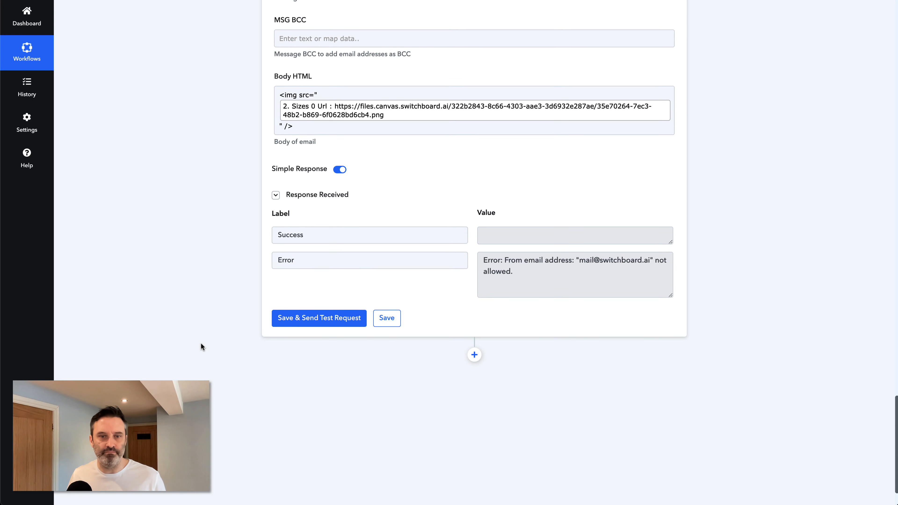
scroll(251, 367, down, 1)
scroll(251, 367, up, 2)
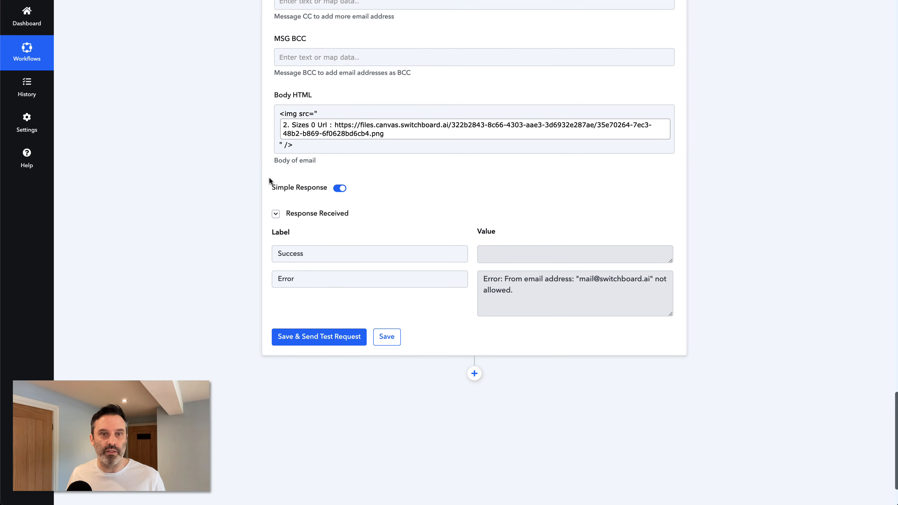
scroll(278, 222, up, 20)
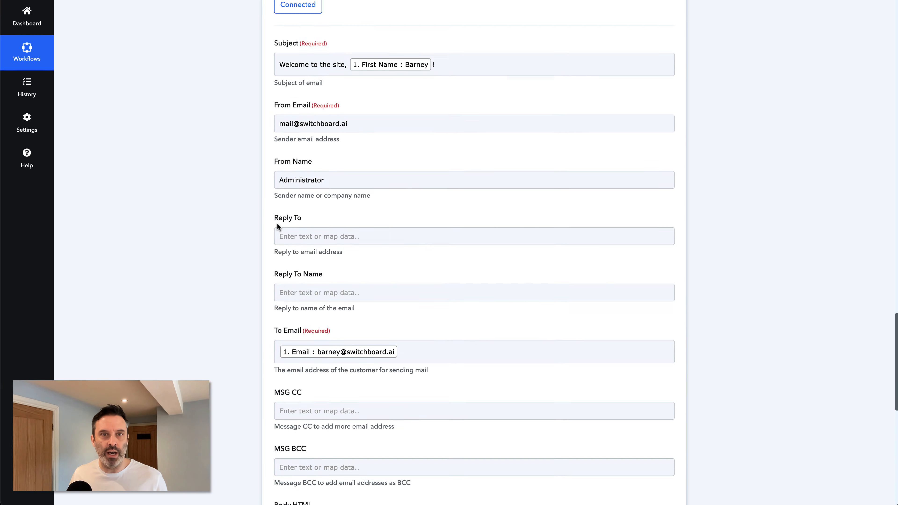
scroll(277, 223, up, 15)
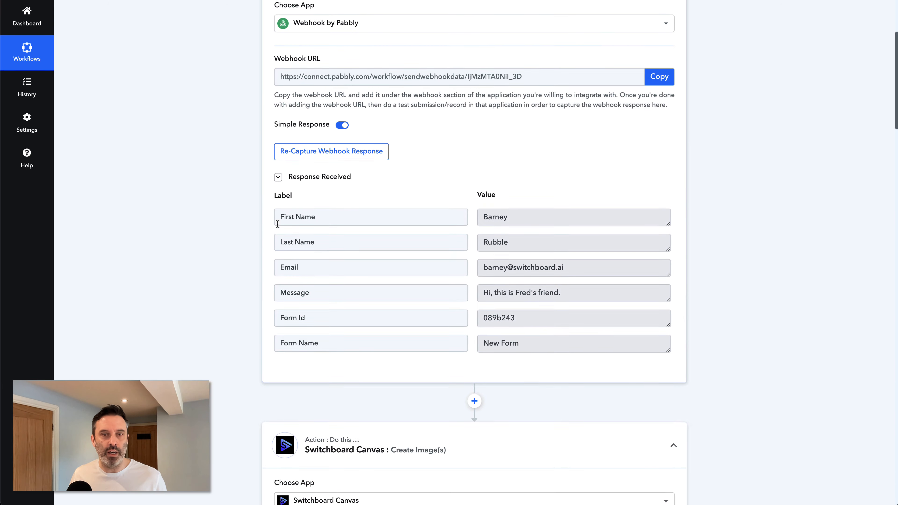
scroll(221, 208, down, 2)
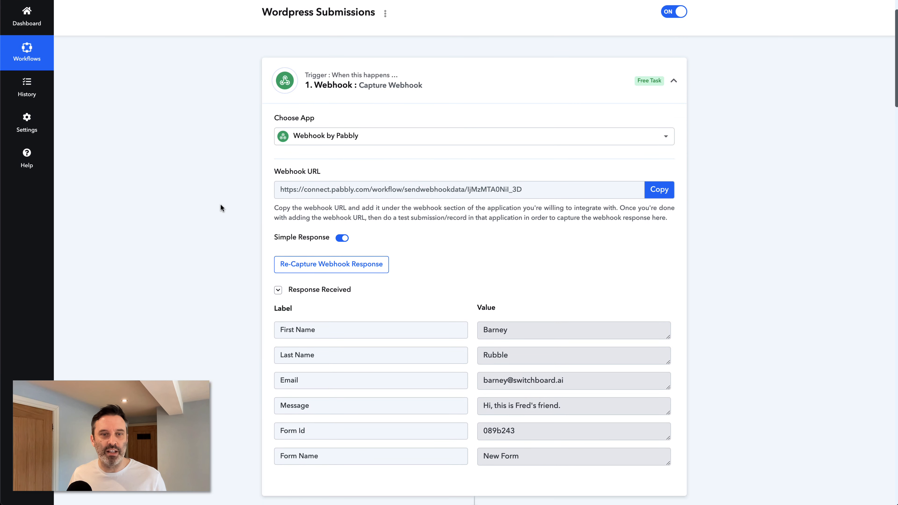